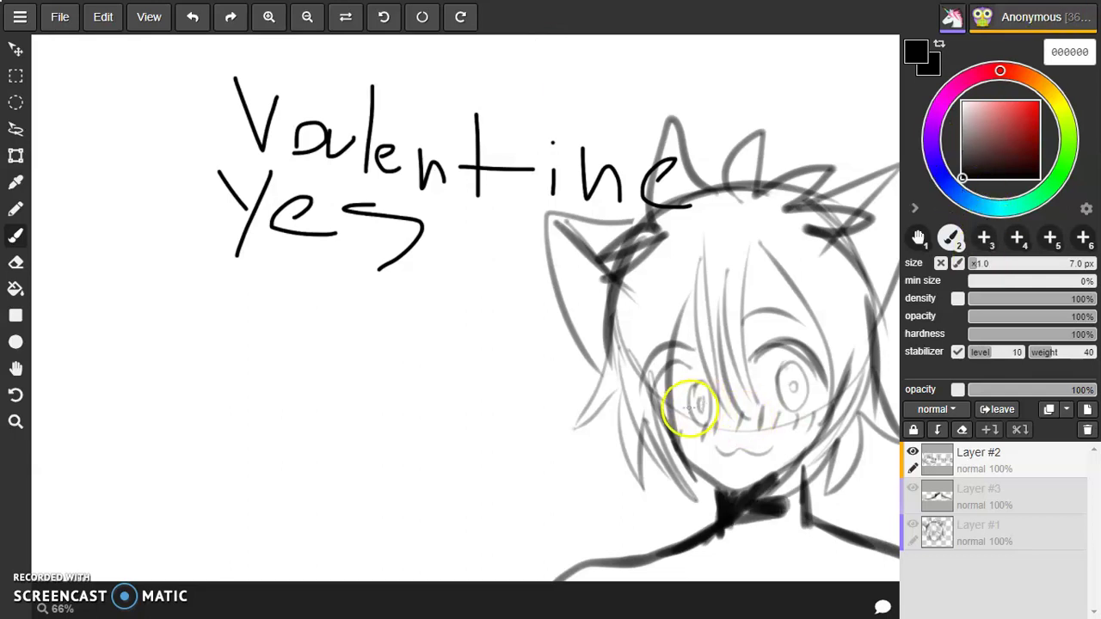
Scribble over the cat-eared character with the black brush and handwrite "oh no" below the word "Yes".
mouse_move(691, 405)
left_mouse_down()
mouse_move(858, 368)
mouse_move(693, 414)
mouse_move(648, 500)
mouse_move(569, 465)
mouse_move(577, 524)
mouse_move(586, 519)
mouse_move(612, 498)
mouse_move(510, 500)
mouse_move(627, 516)
mouse_move(802, 403)
mouse_move(763, 507)
mouse_move(809, 408)
mouse_move(782, 503)
mouse_move(597, 433)
mouse_move(664, 514)
mouse_move(809, 414)
mouse_move(607, 454)
mouse_move(566, 388)
mouse_move(741, 447)
mouse_move(794, 406)
mouse_move(747, 211)
mouse_move(752, 172)
mouse_move(696, 376)
mouse_move(655, 389)
mouse_move(697, 368)
left_mouse_up()
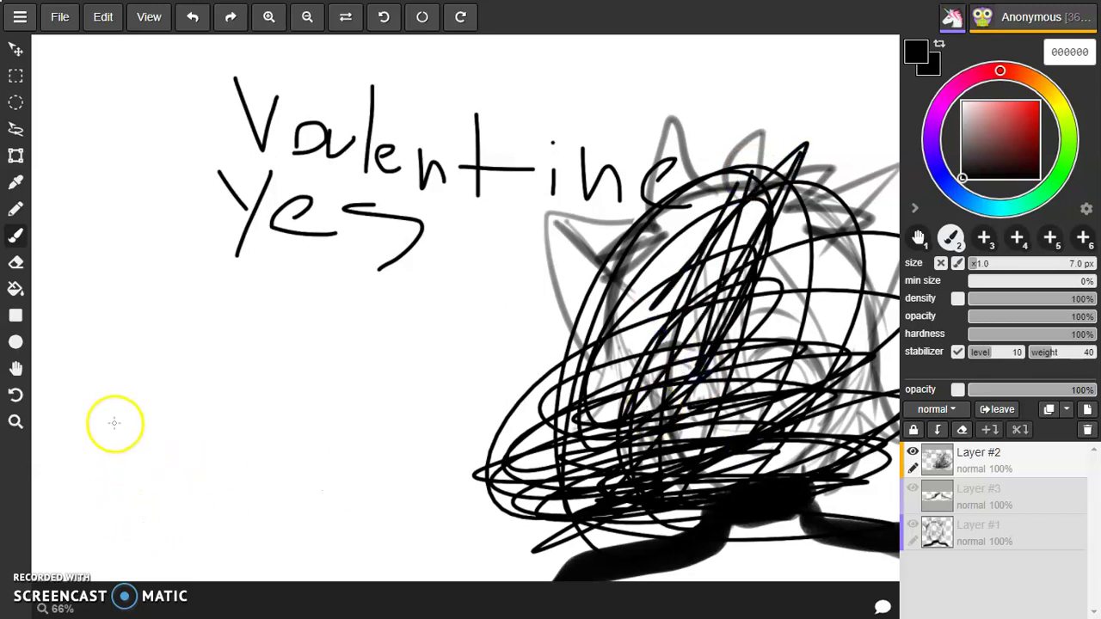
mouse_move(163, 415)
left_mouse_down()
mouse_move(172, 376)
mouse_move(163, 411)
left_mouse_up()
left_click_drag(145, 371, 163, 414)
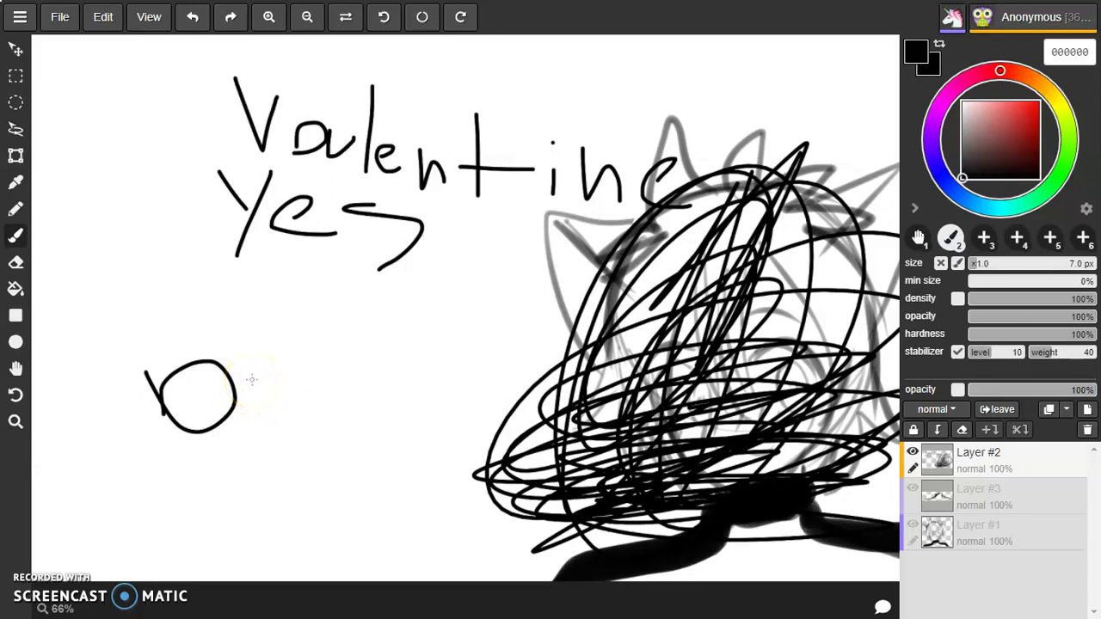
mouse_move(270, 318)
left_mouse_down()
mouse_move(268, 373)
mouse_move(307, 415)
left_mouse_up()
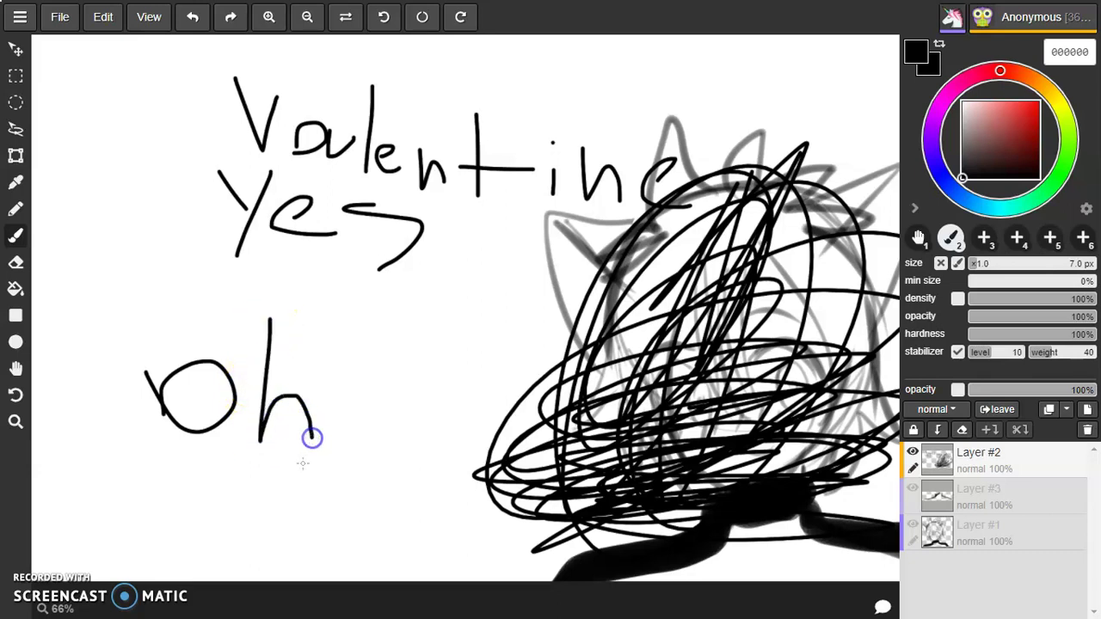
mouse_move(221, 526)
left_mouse_down()
mouse_move(244, 490)
mouse_move(264, 525)
mouse_move(347, 470)
mouse_move(307, 538)
left_mouse_up()
left_click(544, 30)
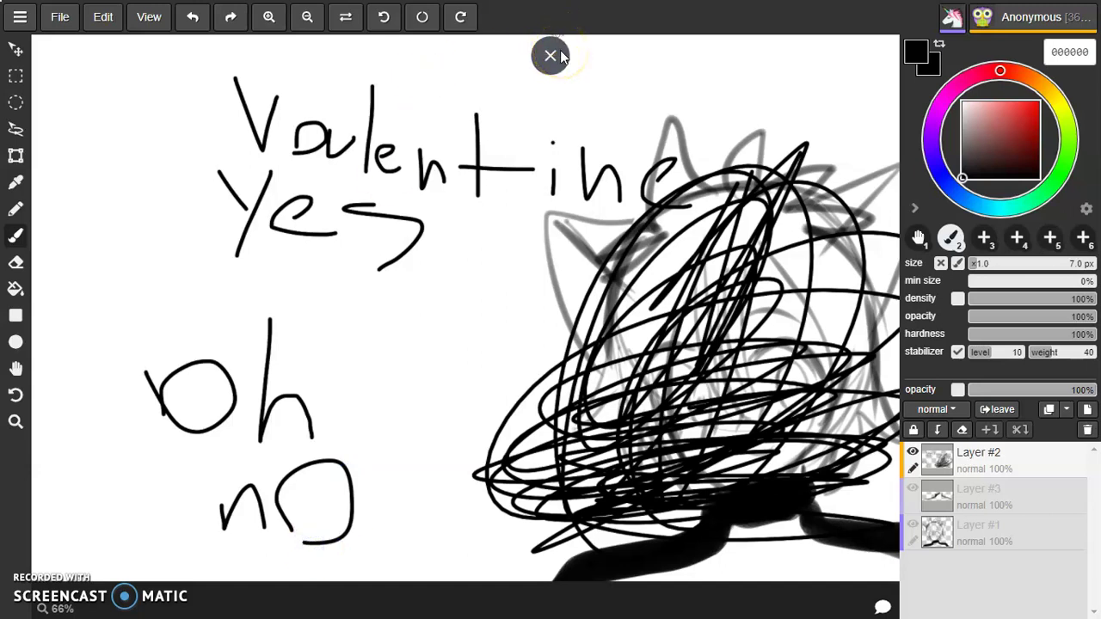
left_click(555, 55)
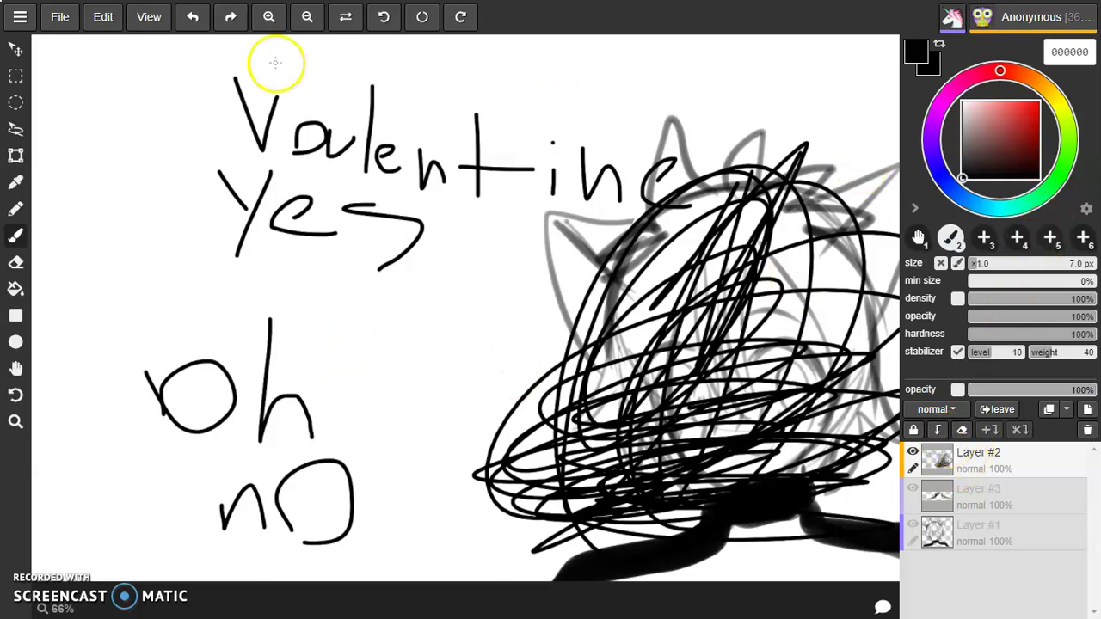
Undo the "oh no" lettering, the scribble over the character and the last letter of "Yes".
left_click(191, 21)
left_click(191, 21)
left_click(191, 21)
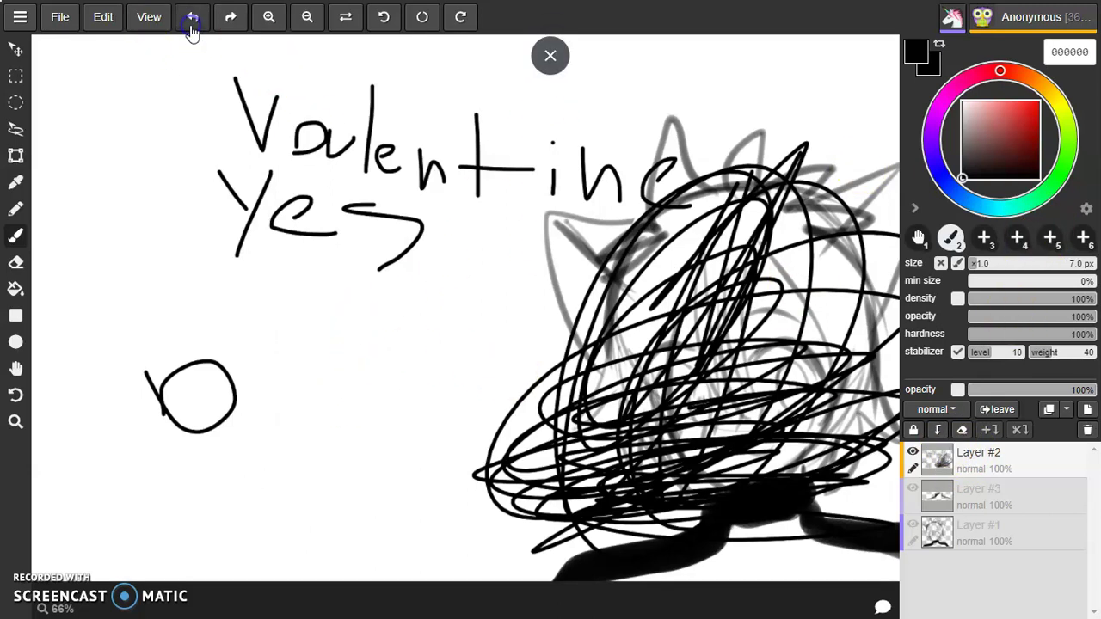
left_click(192, 21)
left_click(192, 26)
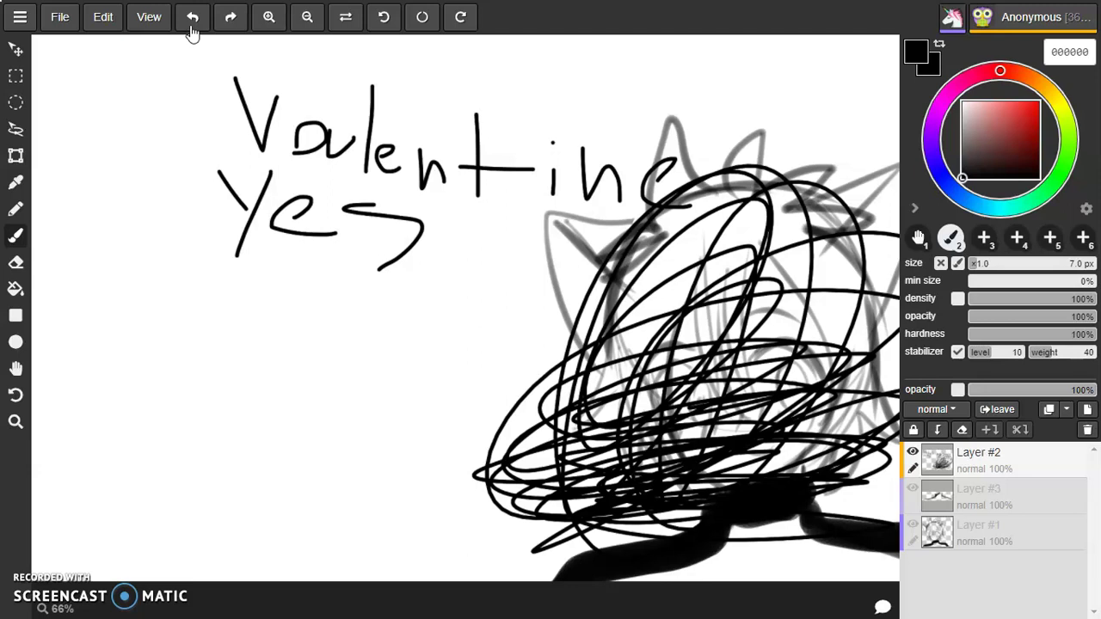
left_click(192, 28)
left_click(192, 29)
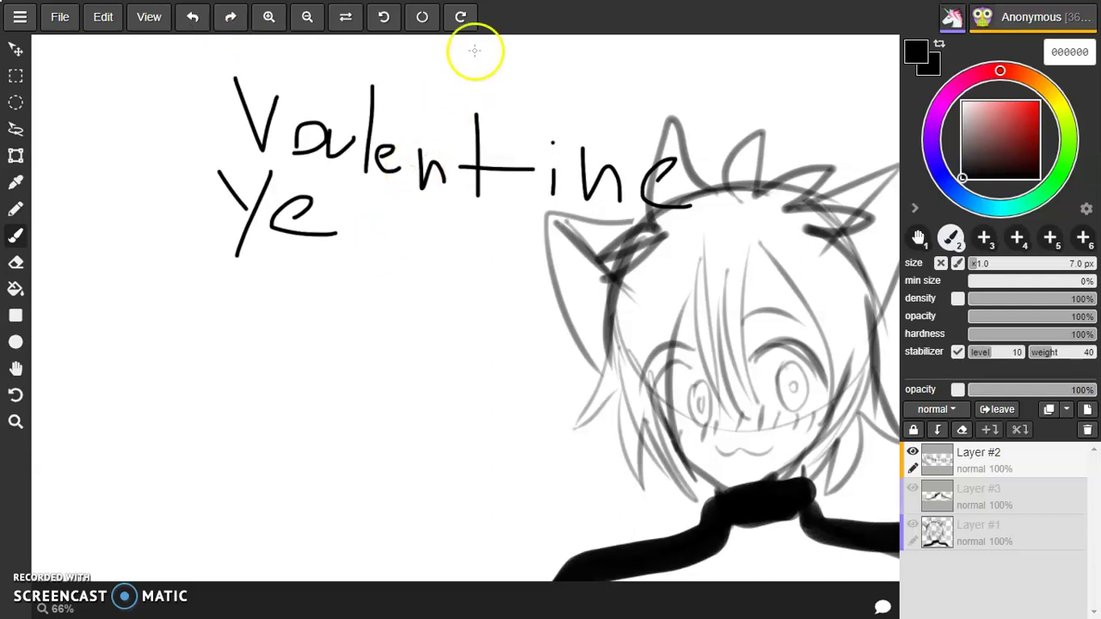
left_click_drag(479, 37, 421, 594)
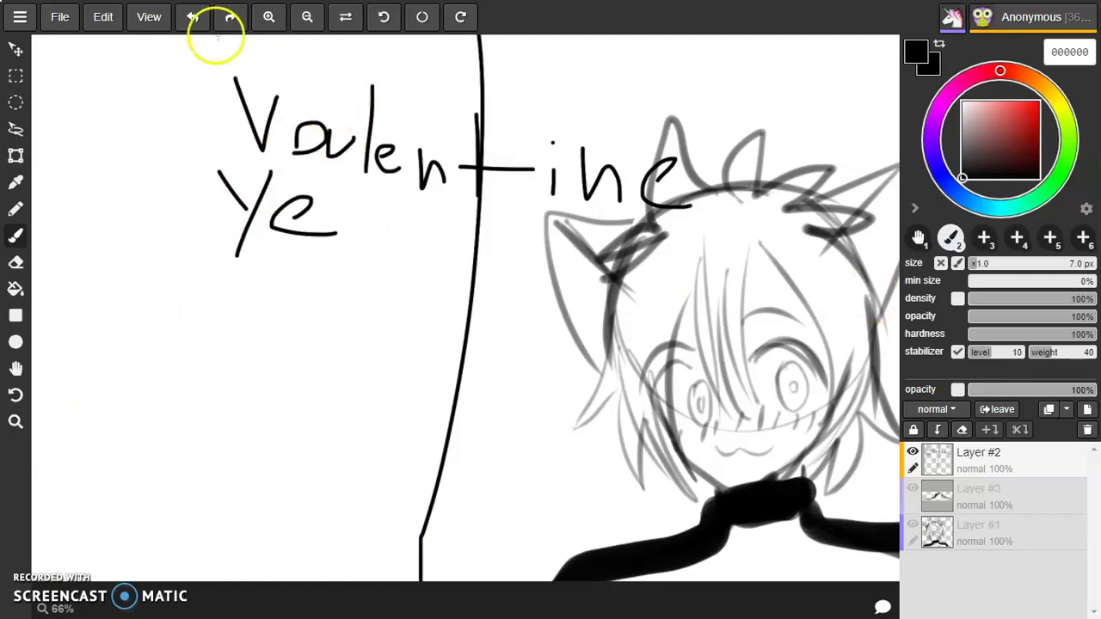
left_click(190, 24)
left_click(190, 18)
left_click(190, 17)
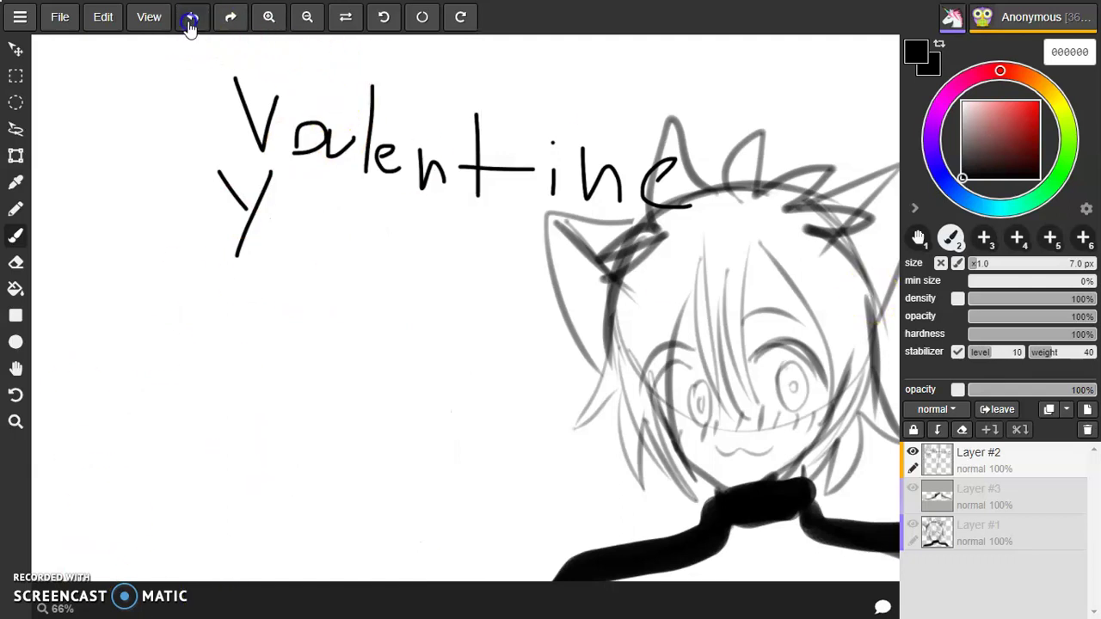
left_click(190, 19)
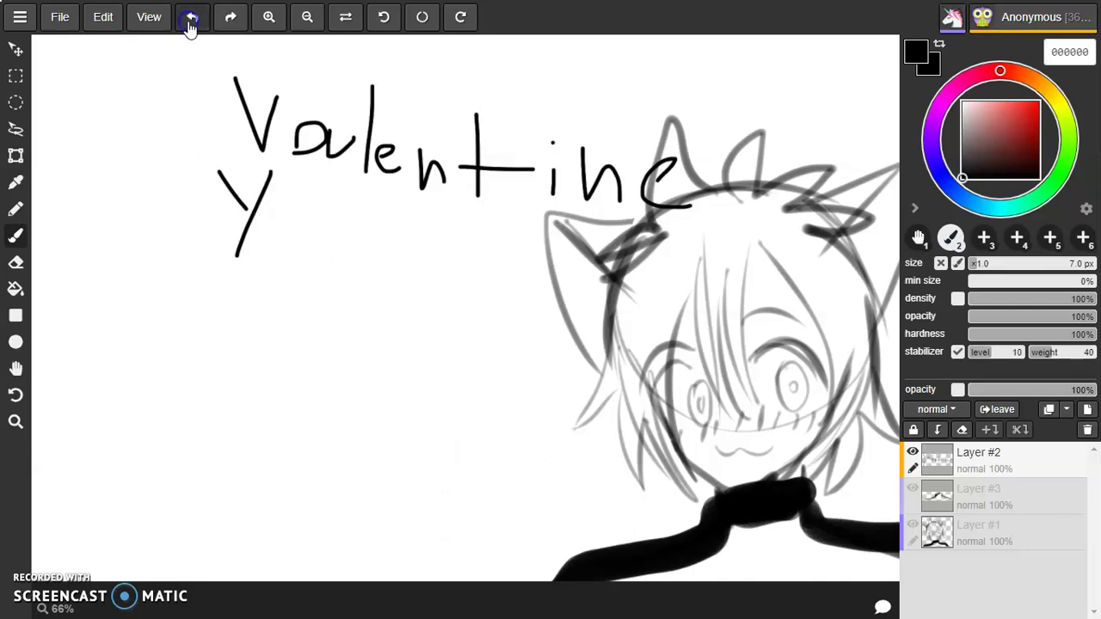
Replace Layer #2 with a new empty layer and draw a vertical dividing line down the middle of the canvas.
left_click(1086, 430)
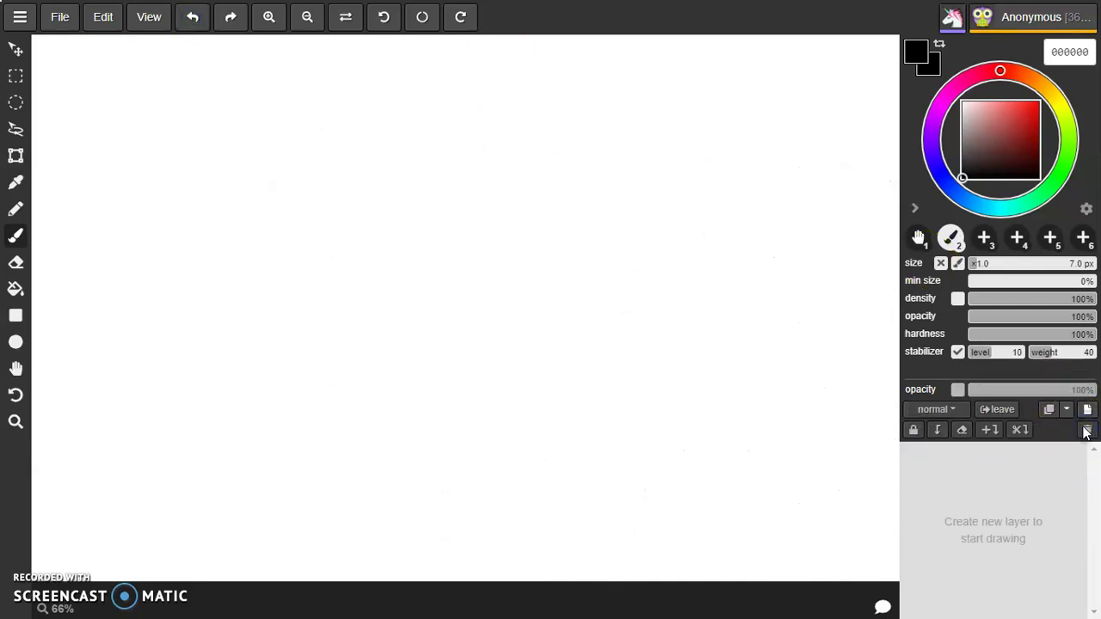
left_click(1087, 409)
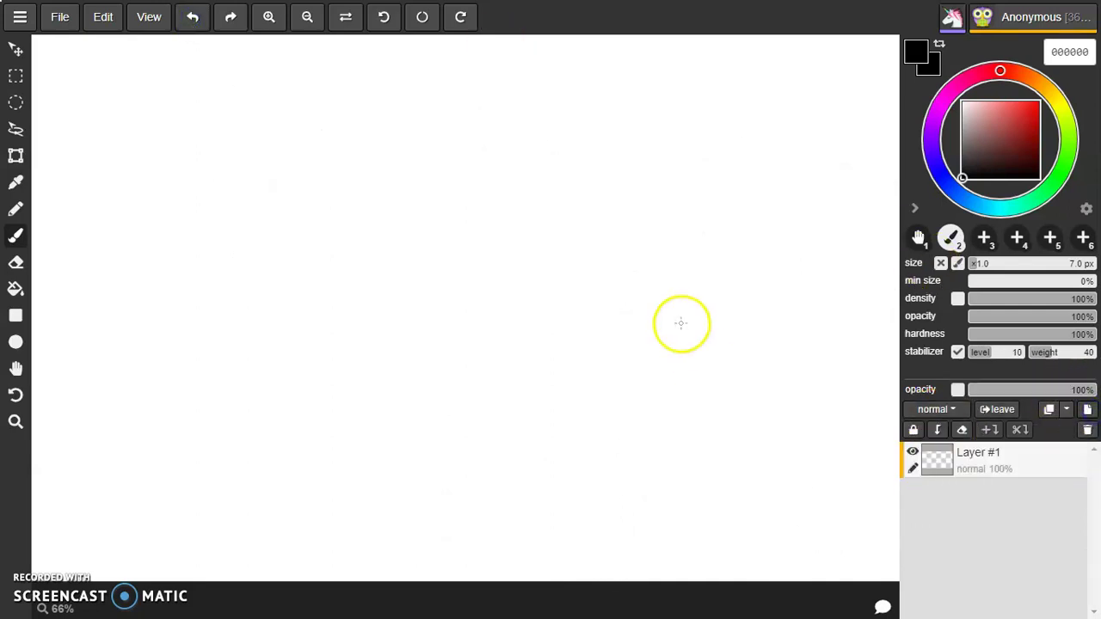
left_click(461, 38)
left_click_drag(464, 41, 464, 109)
left_click_drag(461, 179, 466, 616)
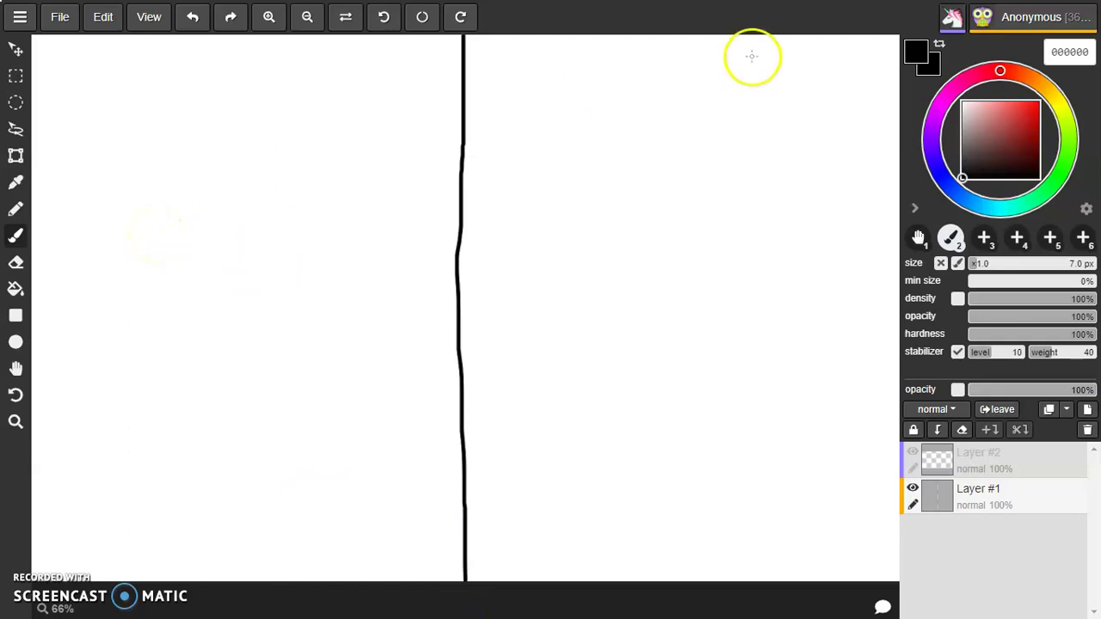
left_click(231, 17)
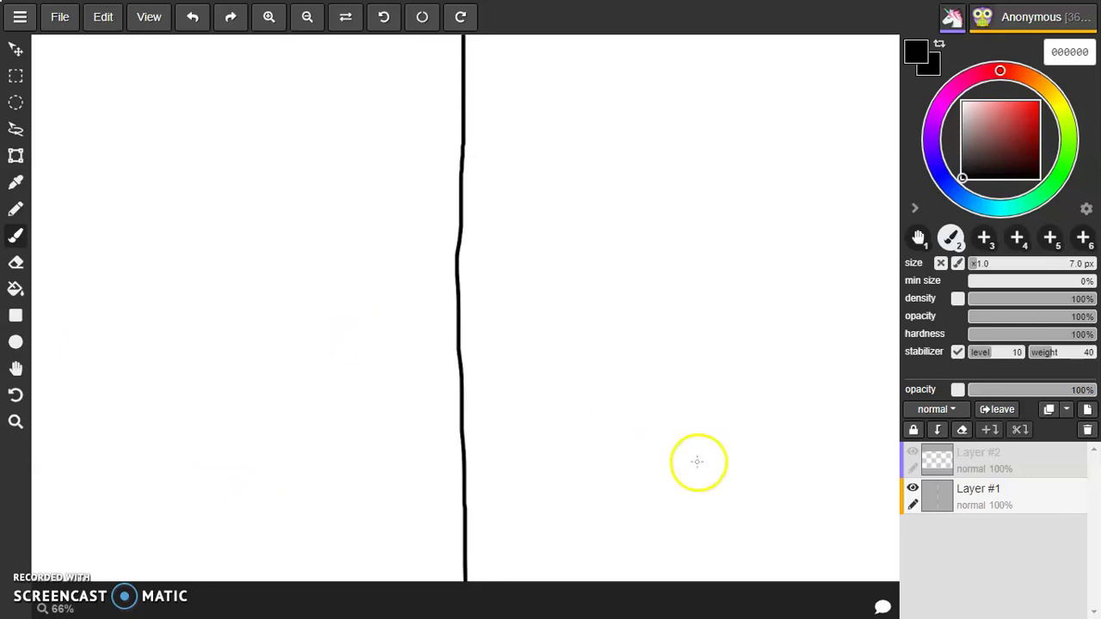
Sketch a round dog head in the left half of the canvas, with a U-shaped muzzle and two lines rising from it.
left_click(920, 240)
mouse_move(812, 241)
left_mouse_down()
mouse_move(511, 218)
mouse_move(410, 301)
mouse_move(401, 261)
left_mouse_up()
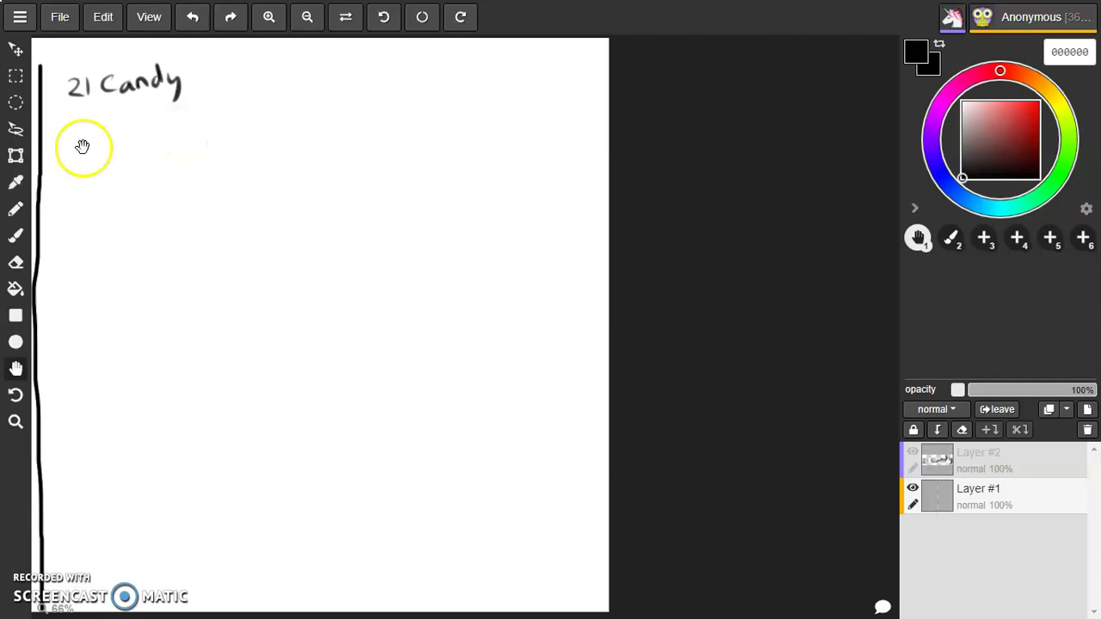
mouse_move(153, 209)
left_mouse_down()
mouse_move(582, 278)
mouse_move(838, 218)
left_mouse_up()
left_click_drag(673, 253, 847, 238)
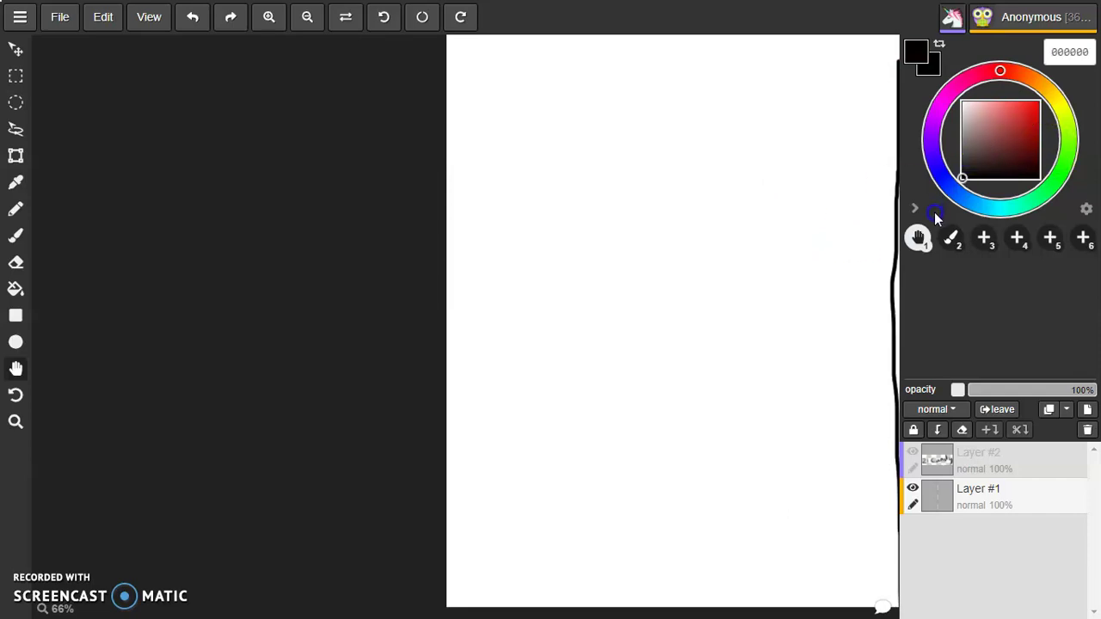
left_click(950, 238)
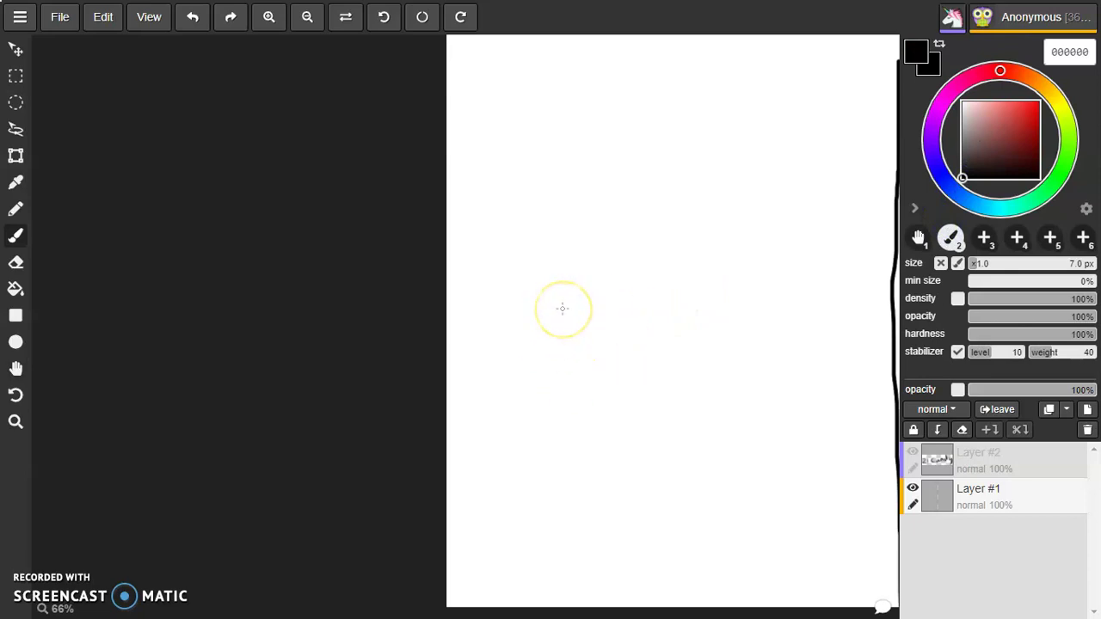
left_click(604, 211)
left_click(630, 300)
left_click(551, 376)
left_click(577, 319)
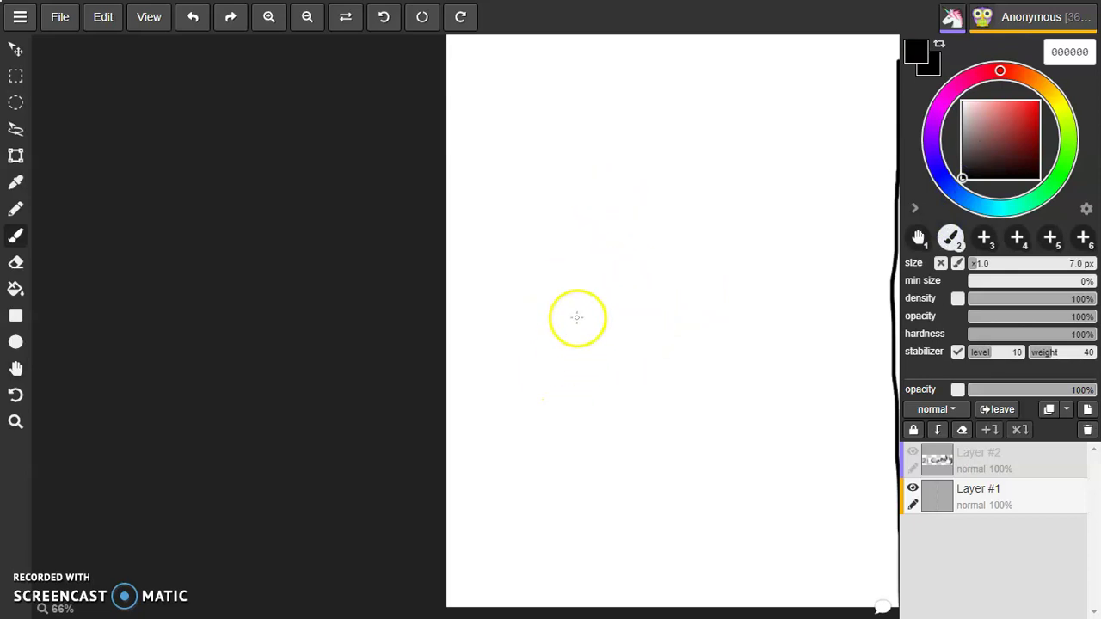
mouse_move(565, 316)
left_mouse_down()
mouse_move(571, 222)
mouse_move(657, 168)
mouse_move(753, 200)
mouse_move(772, 239)
mouse_move(776, 284)
mouse_move(753, 325)
mouse_move(685, 356)
mouse_move(611, 353)
mouse_move(533, 300)
left_mouse_up()
left_click_drag(638, 266, 659, 322)
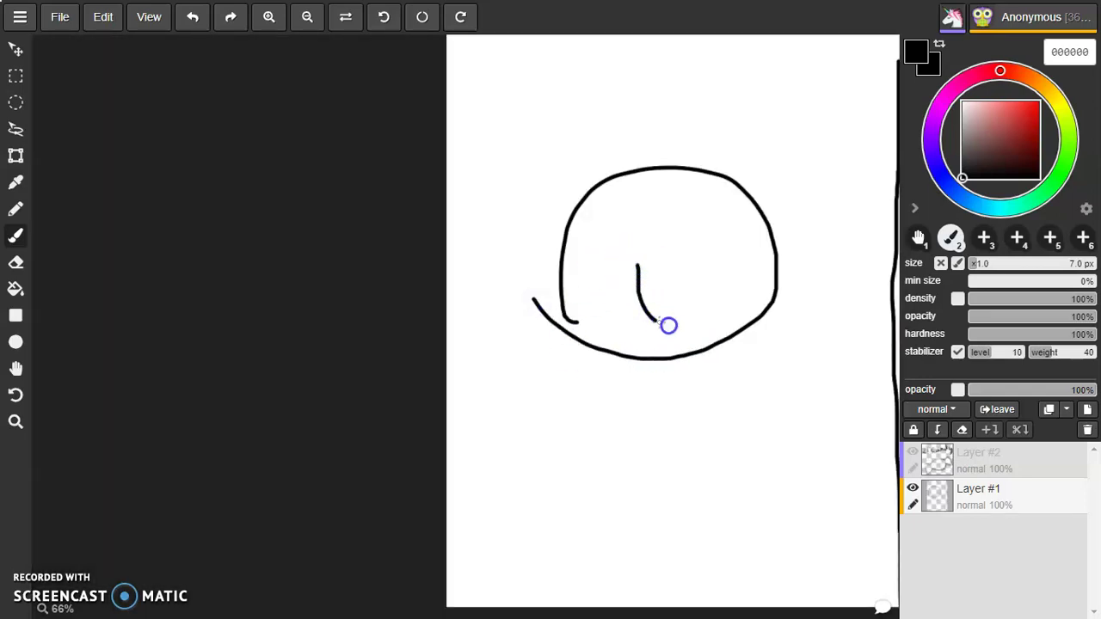
mouse_move(693, 249)
left_mouse_down()
mouse_move(686, 190)
mouse_move(688, 242)
left_mouse_up()
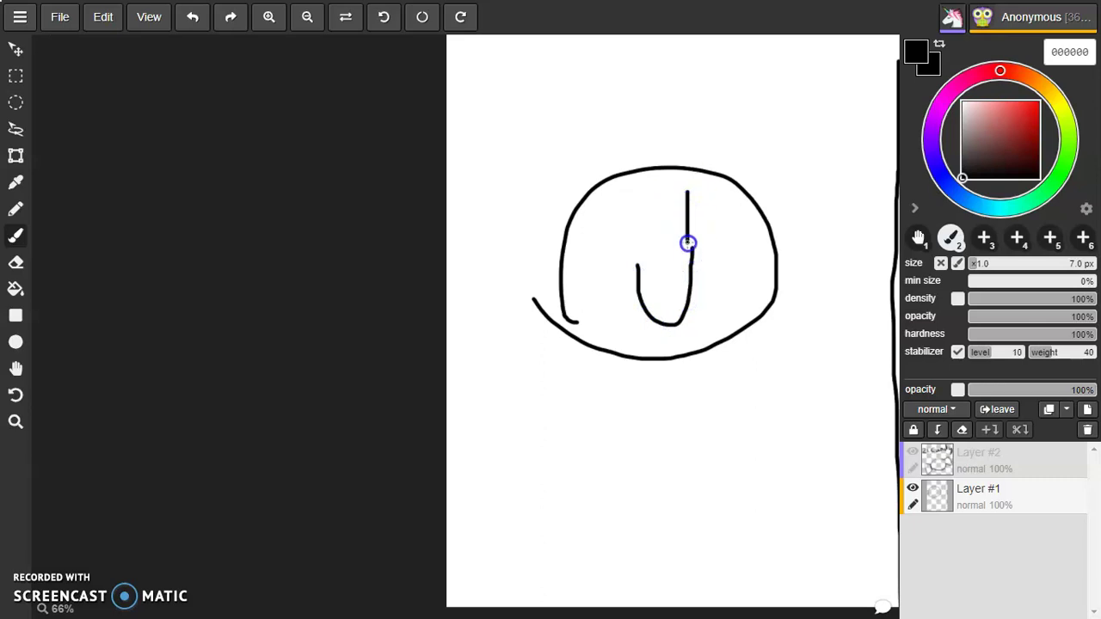
left_click_drag(632, 189, 643, 269)
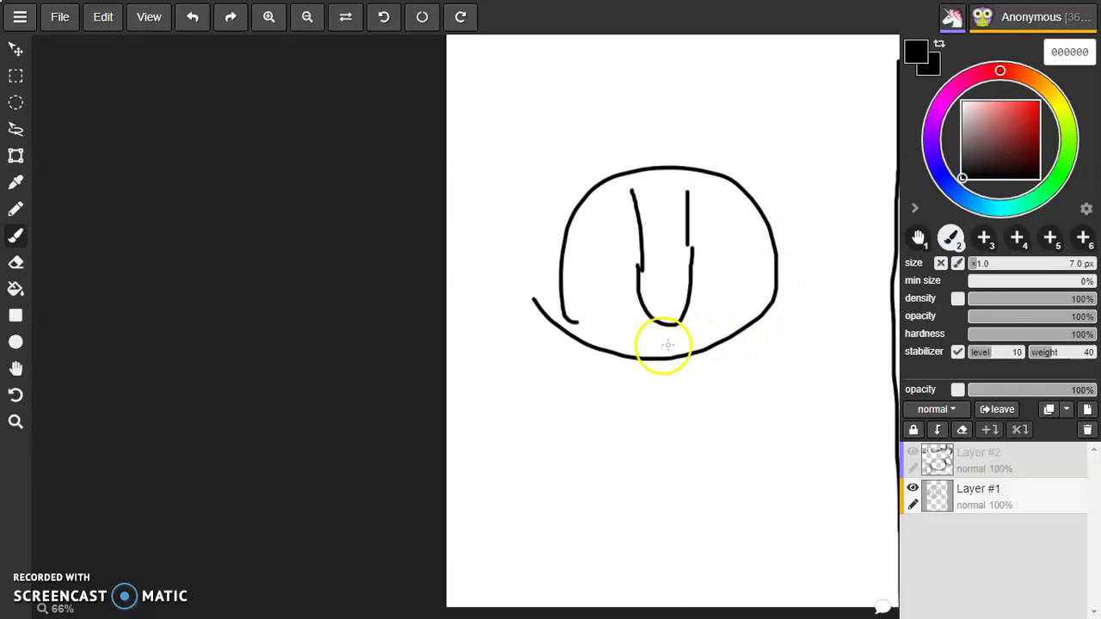
Draw the dog's two long drooping ears and a sitting body with neck, front legs and hind legs.
mouse_move(725, 226)
left_mouse_down()
mouse_move(773, 360)
mouse_move(776, 268)
left_mouse_up()
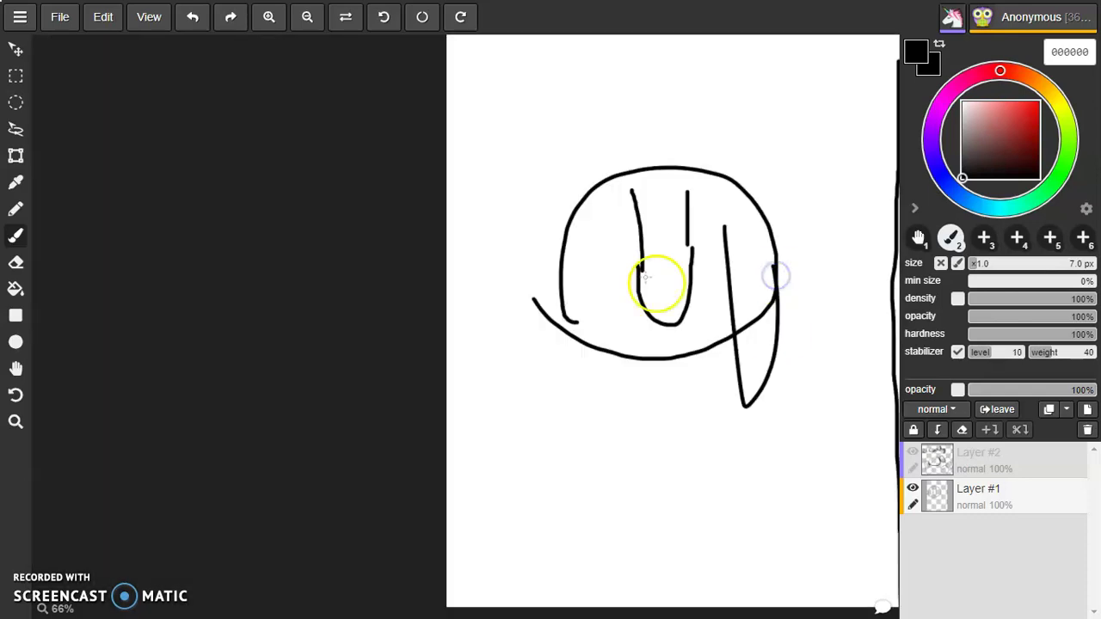
mouse_move(624, 246)
left_mouse_down()
mouse_move(616, 390)
mouse_move(563, 217)
left_mouse_up()
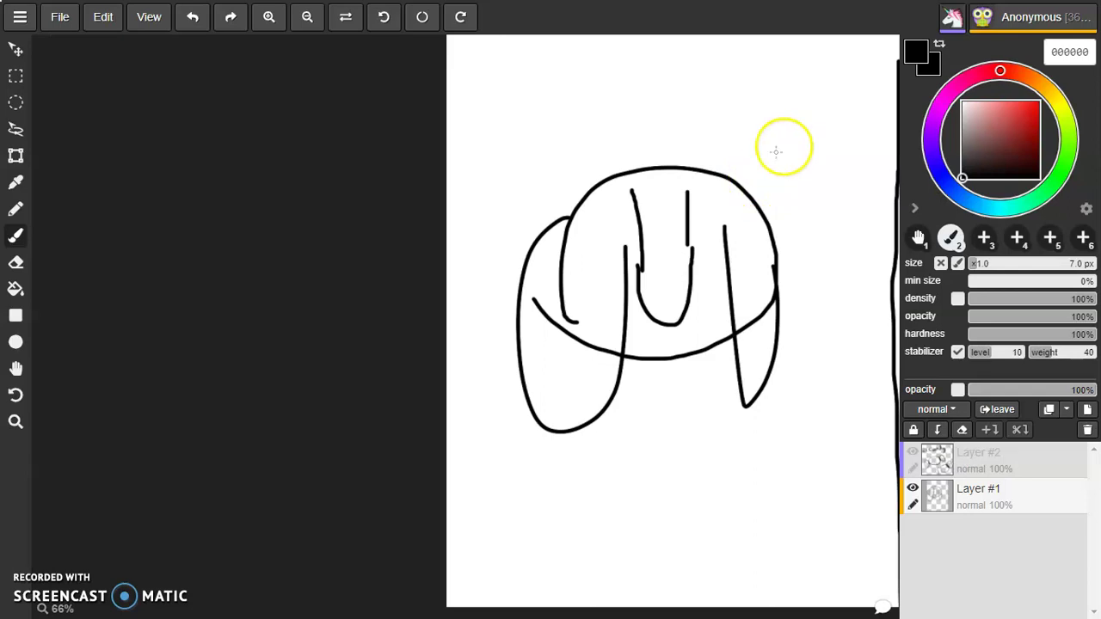
mouse_move(657, 360)
left_mouse_down()
mouse_move(657, 397)
mouse_move(616, 405)
mouse_move(611, 558)
mouse_move(592, 581)
mouse_move(655, 568)
mouse_move(661, 504)
mouse_move(691, 544)
mouse_move(691, 589)
left_mouse_up()
mouse_move(762, 576)
left_mouse_down()
mouse_move(727, 552)
mouse_move(747, 467)
mouse_move(698, 399)
mouse_move(694, 371)
left_mouse_up()
left_click_drag(655, 520, 719, 538)
mouse_move(737, 442)
left_mouse_down()
mouse_move(777, 403)
mouse_move(759, 551)
mouse_move(811, 545)
mouse_move(761, 584)
left_mouse_up()
mouse_move(621, 417)
left_mouse_down()
mouse_move(510, 492)
mouse_move(593, 561)
left_mouse_up()
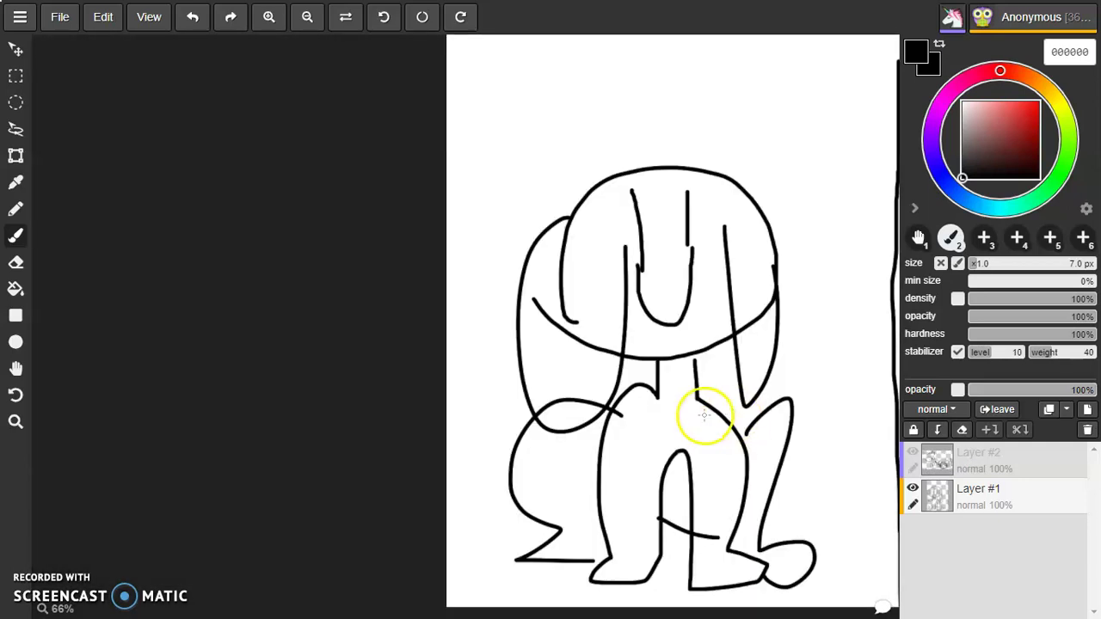
Add a pointed stroke beside the dog's neck and try to draw its right eye and eyebrow.
left_click_drag(705, 418, 730, 412)
left_click_drag(708, 194, 725, 186)
left_click(708, 229)
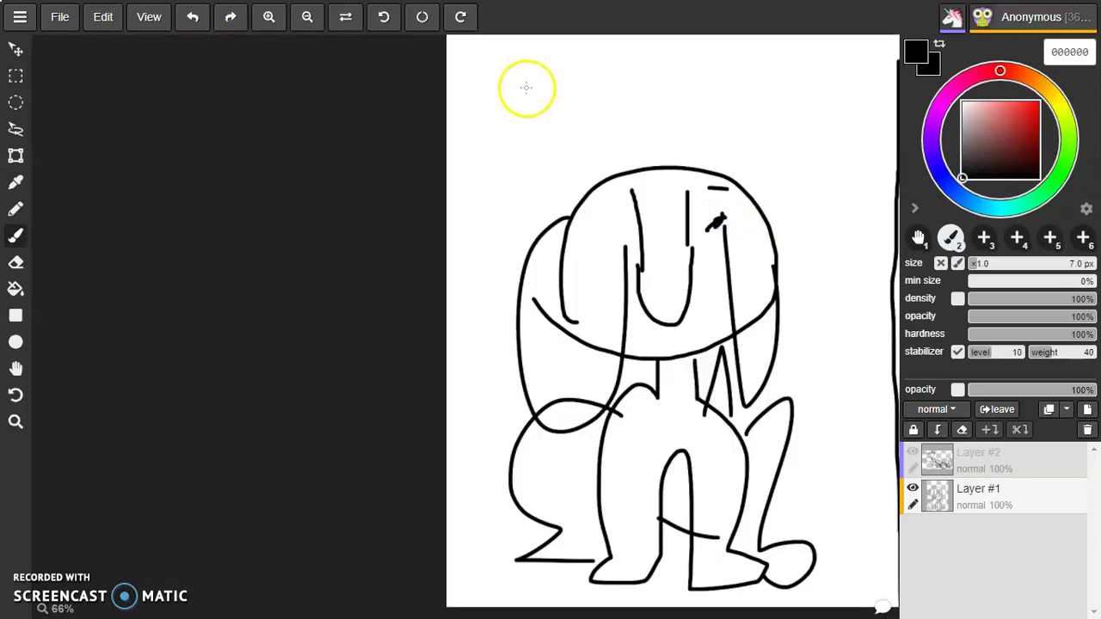
left_click(193, 18)
left_click(194, 19)
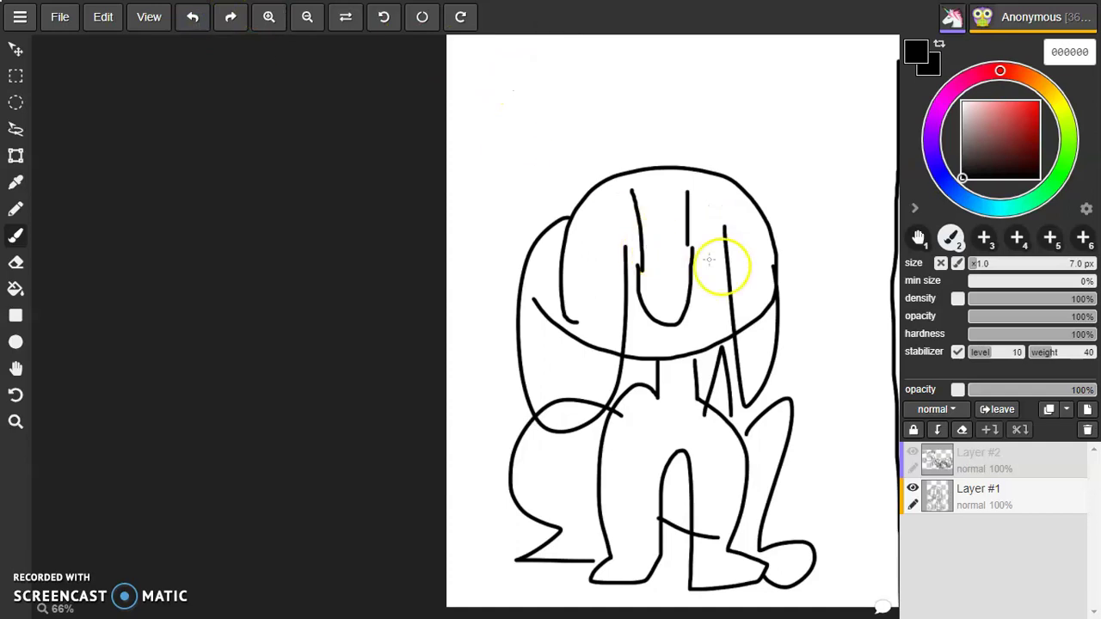
mouse_move(749, 240)
left_mouse_down()
mouse_move(769, 212)
mouse_move(756, 254)
left_mouse_up()
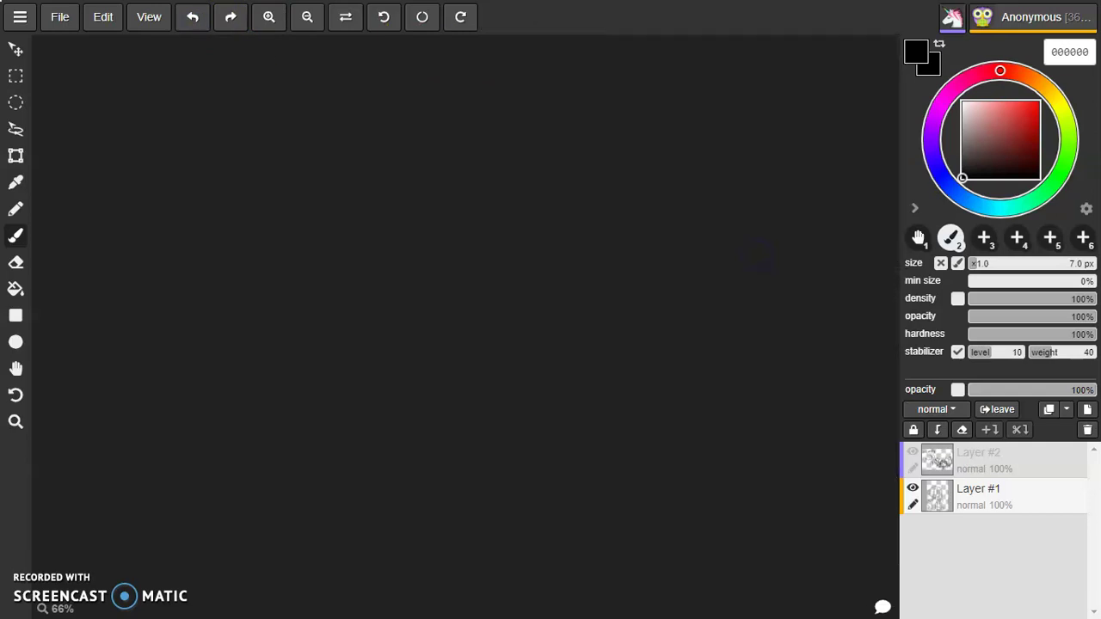
Undo the dog's strokes back to the round head outline and the U-shaped muzzle.
left_click(194, 17)
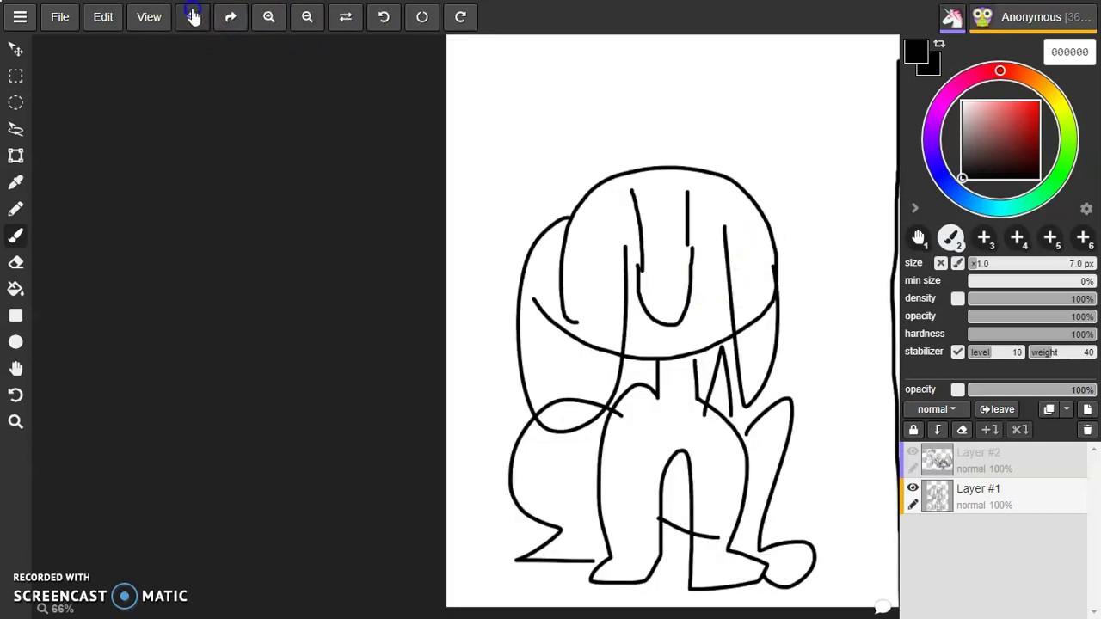
left_click(194, 17)
left_click(193, 17)
left_click(193, 17)
left_click(194, 17)
left_click(194, 18)
left_click(193, 17)
left_click(194, 18)
left_click(193, 17)
left_click(194, 17)
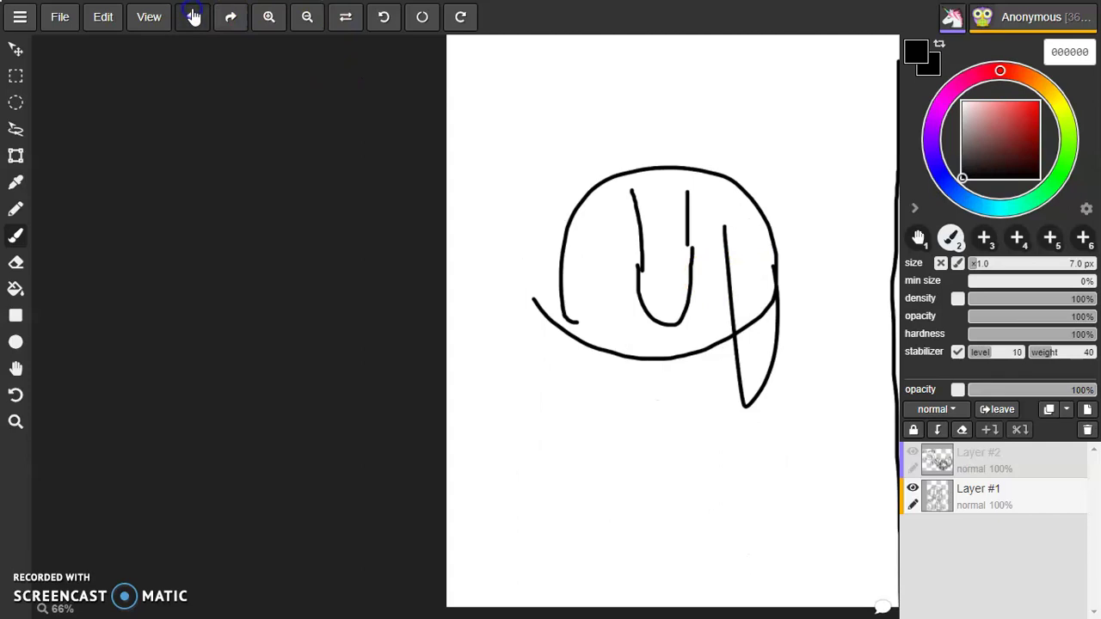
left_click(194, 17)
left_click(193, 17)
left_click(193, 18)
left_click(193, 17)
left_click(193, 17)
left_click(194, 17)
left_click(194, 17)
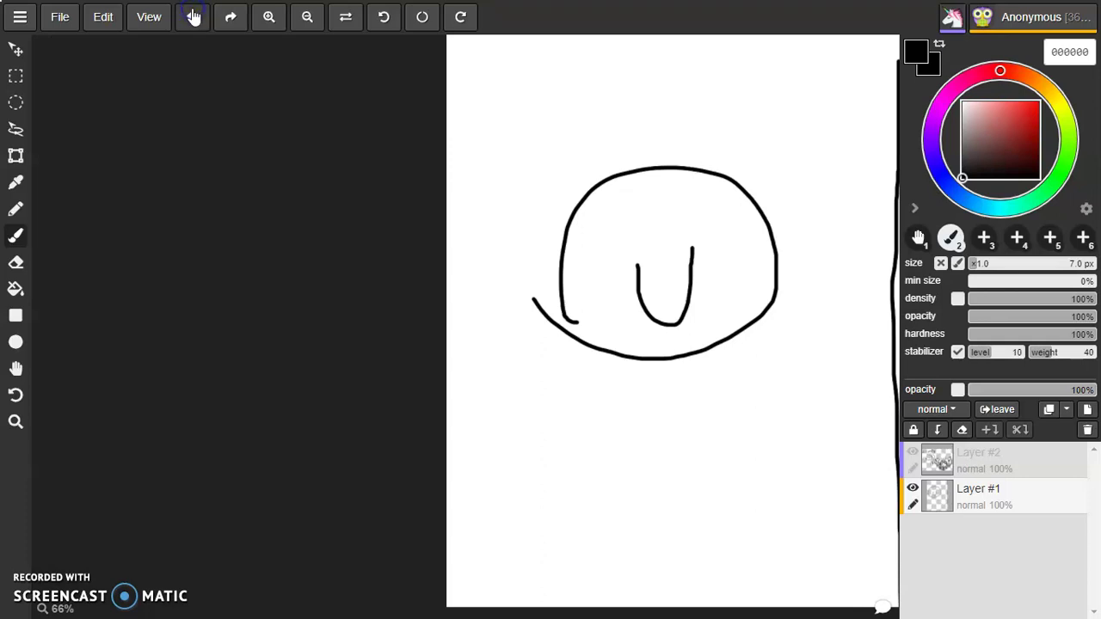
Delete Layer #1 with the dog sketch and add a new empty layer.
left_click(1086, 430)
mouse_move(692, 230)
left_mouse_down()
mouse_move(642, 250)
mouse_move(622, 317)
left_mouse_up()
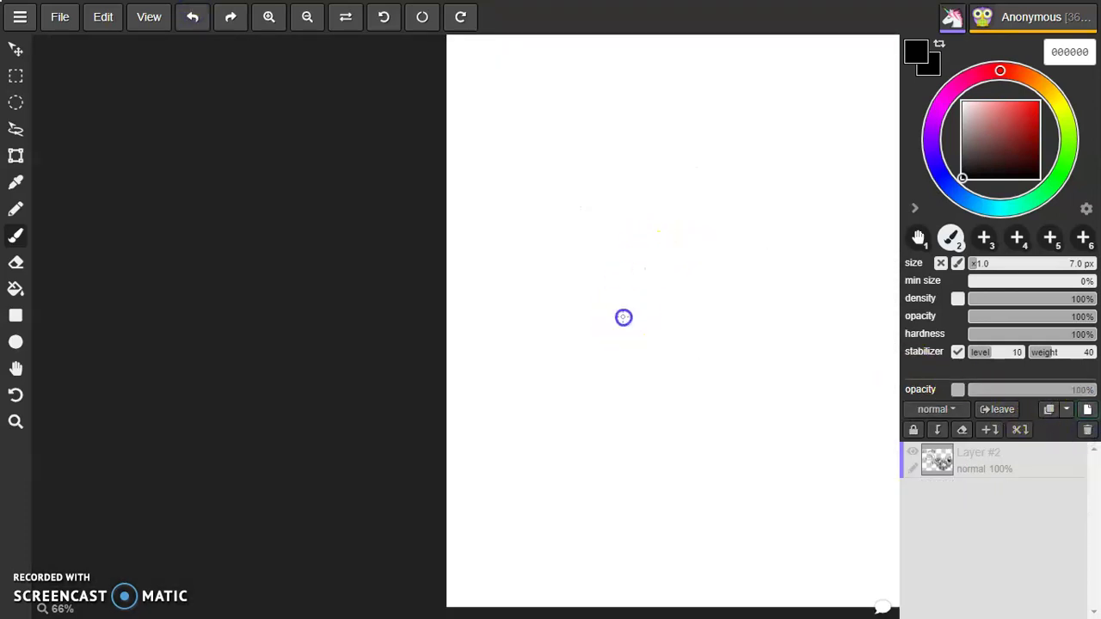
left_click(1086, 410)
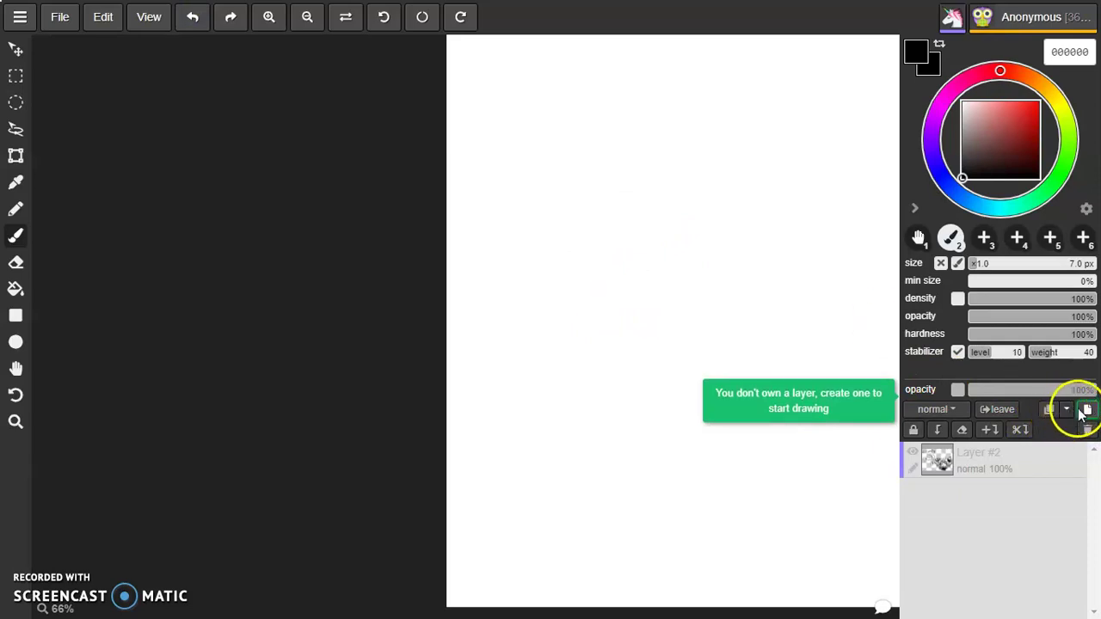
mouse_move(616, 325)
left_mouse_down()
mouse_move(565, 302)
mouse_move(559, 209)
mouse_move(625, 100)
mouse_move(863, 138)
mouse_move(862, 270)
mouse_move(662, 344)
mouse_move(629, 322)
left_mouse_up()
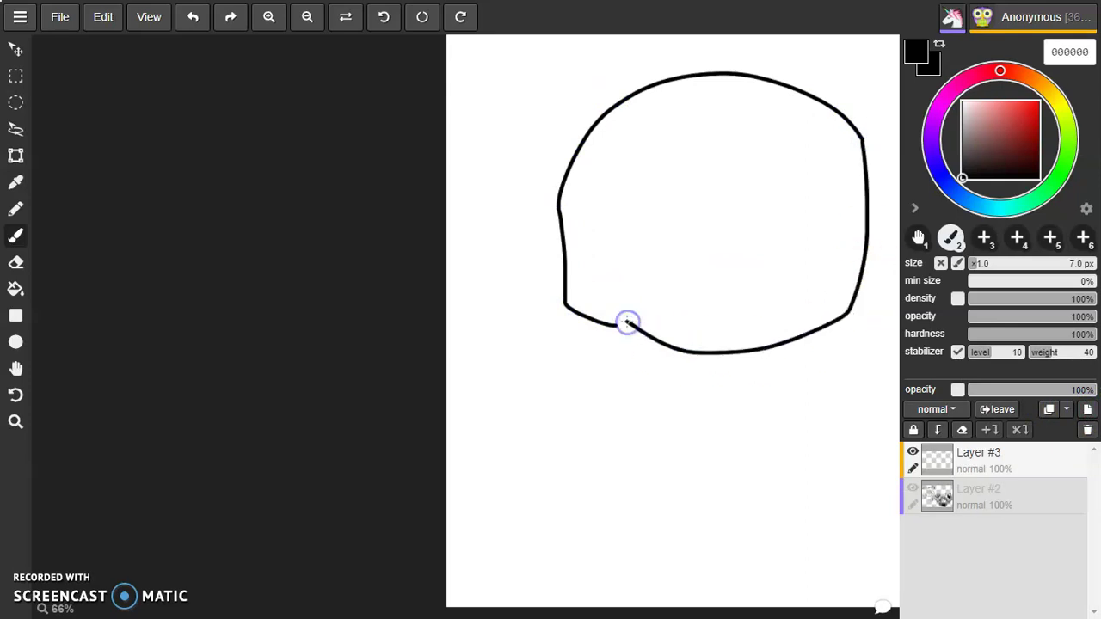
left_click(196, 28)
left_click(196, 28)
left_click(196, 29)
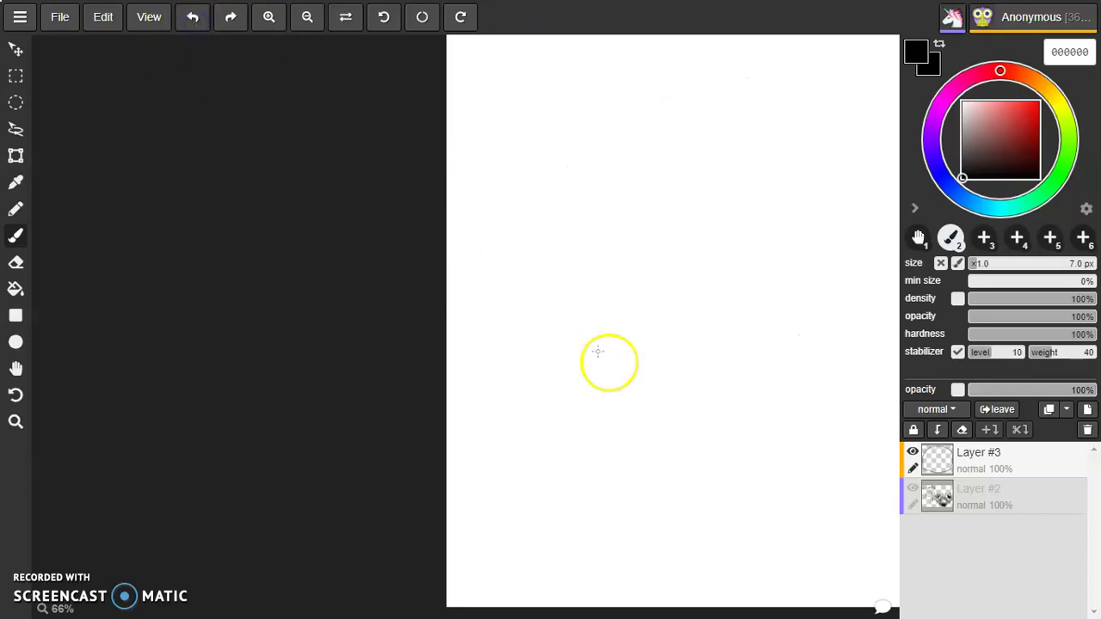
Draw the dog's round head with a heart-shaped nose, a curved mouth, two eyes and two long drooping ears.
mouse_move(608, 341)
left_mouse_down()
mouse_move(579, 310)
mouse_move(672, 177)
mouse_move(773, 241)
mouse_move(764, 332)
mouse_move(654, 363)
mouse_move(610, 341)
left_mouse_up()
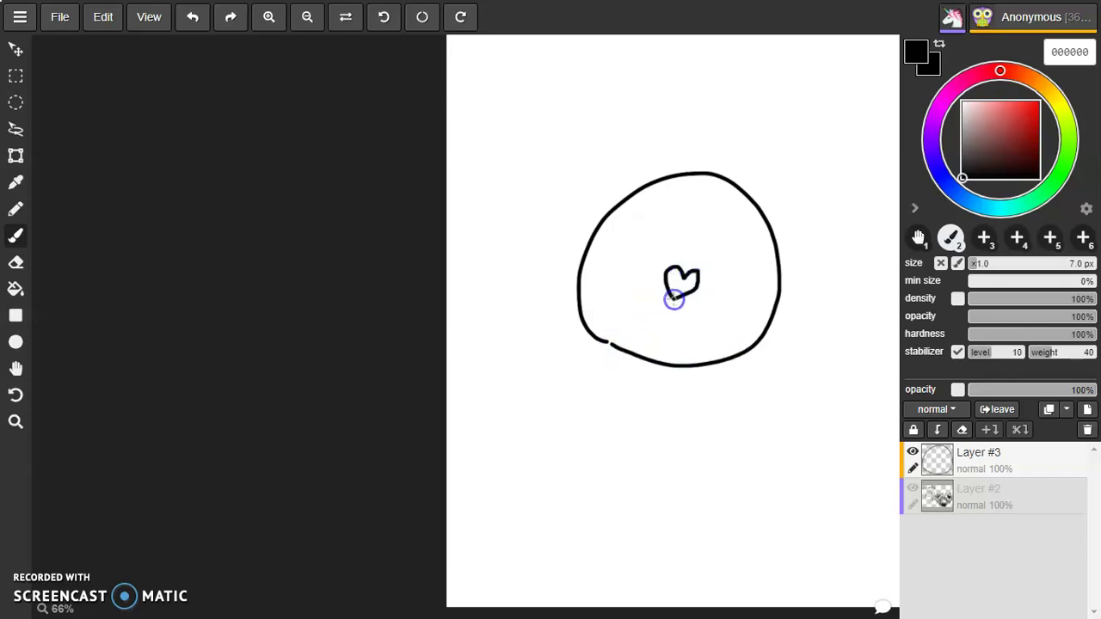
left_click_drag(644, 333, 645, 322)
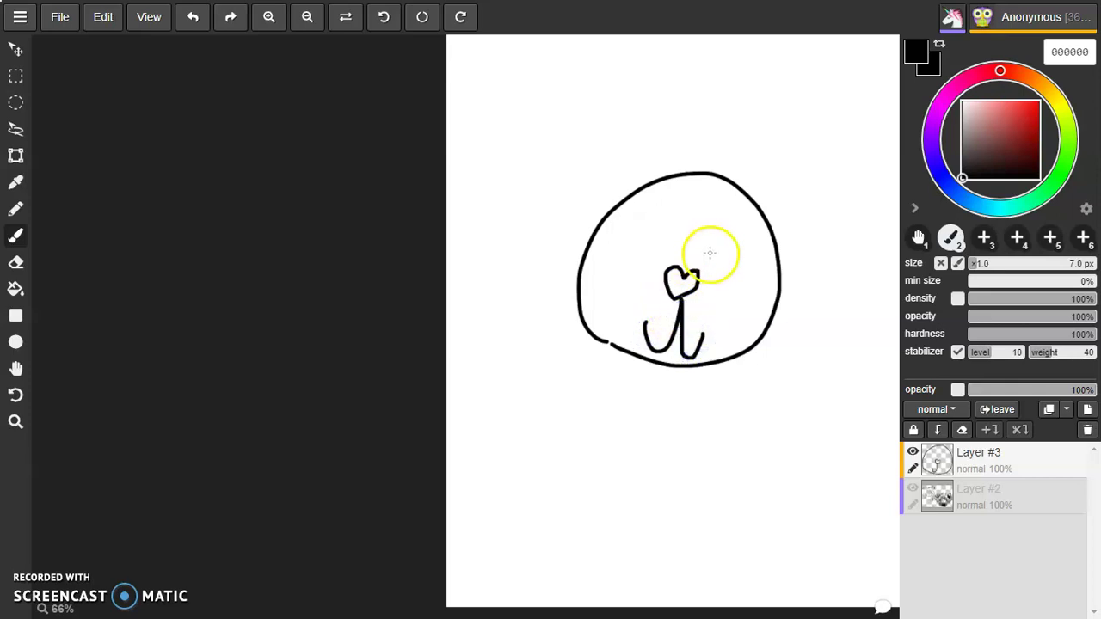
left_click(622, 242)
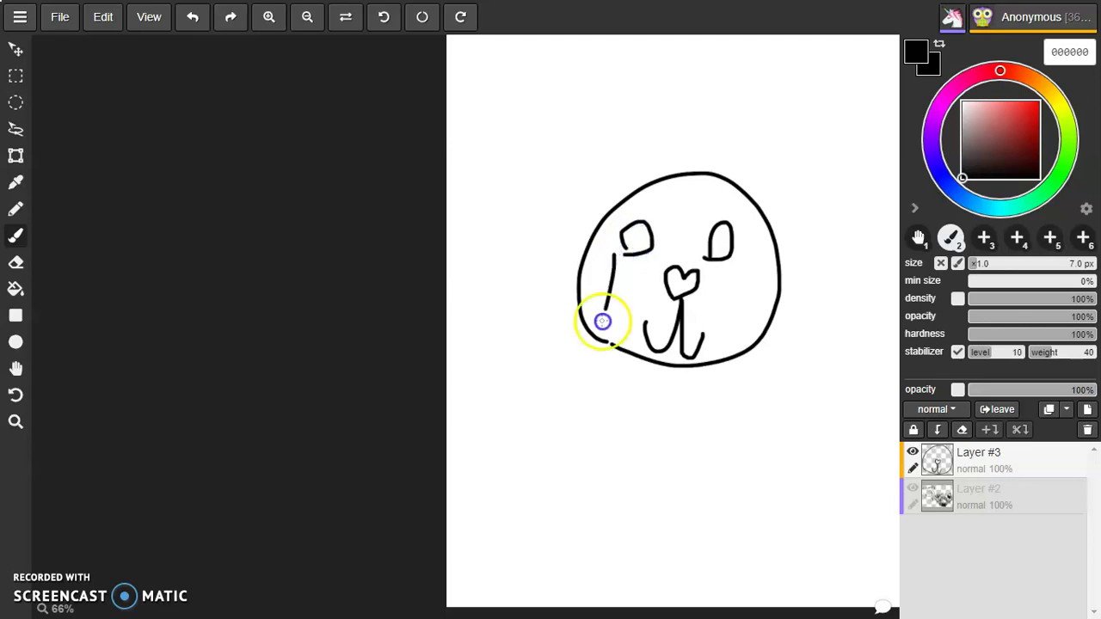
mouse_move(709, 255)
left_mouse_down()
mouse_move(754, 351)
mouse_move(783, 207)
left_mouse_up()
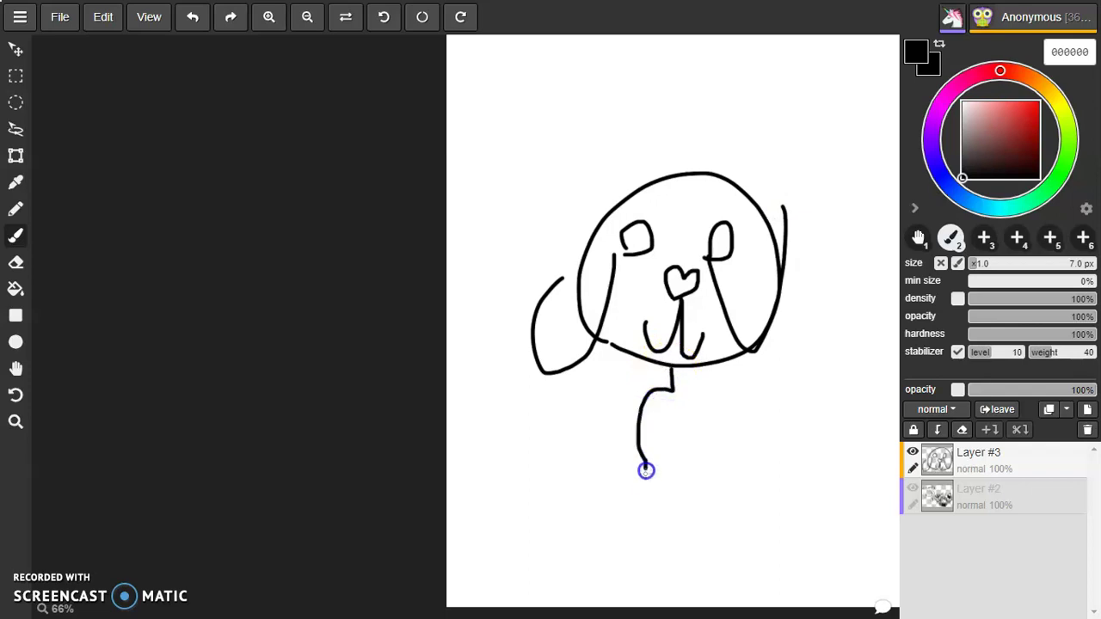
Draw the dog's sitting body with neck, front legs and hind legs, plus a pointed tail beside the hip.
left_click_drag(677, 507, 699, 425)
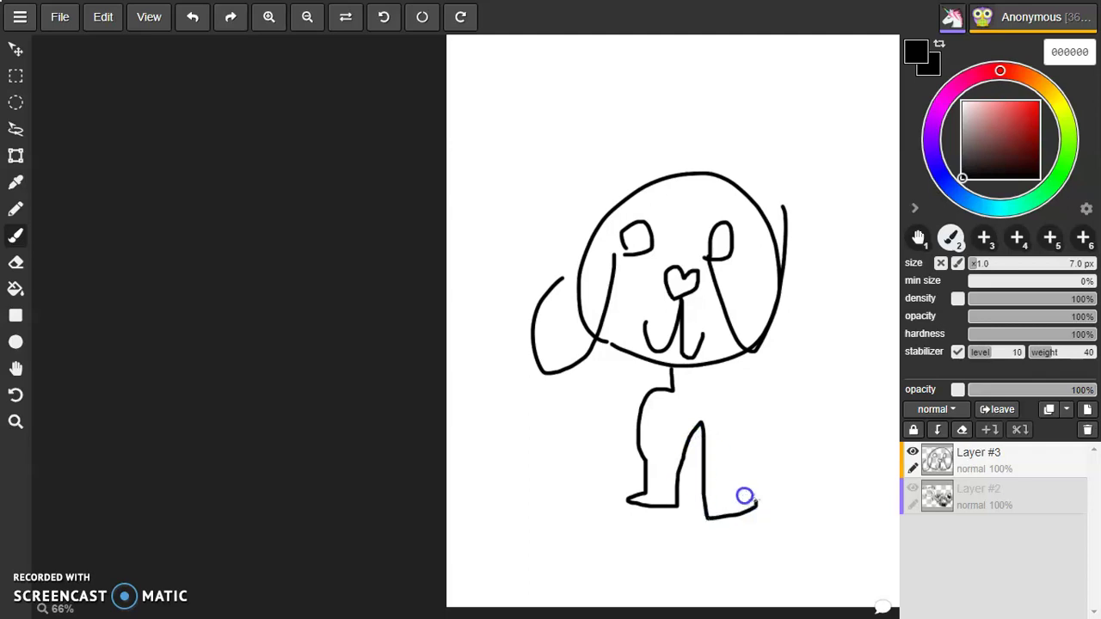
mouse_move(669, 497)
left_mouse_down()
mouse_move(704, 482)
mouse_move(737, 416)
left_mouse_up()
mouse_move(763, 484)
left_mouse_down()
mouse_move(774, 508)
mouse_move(748, 504)
left_mouse_up()
left_click_drag(646, 430, 649, 401)
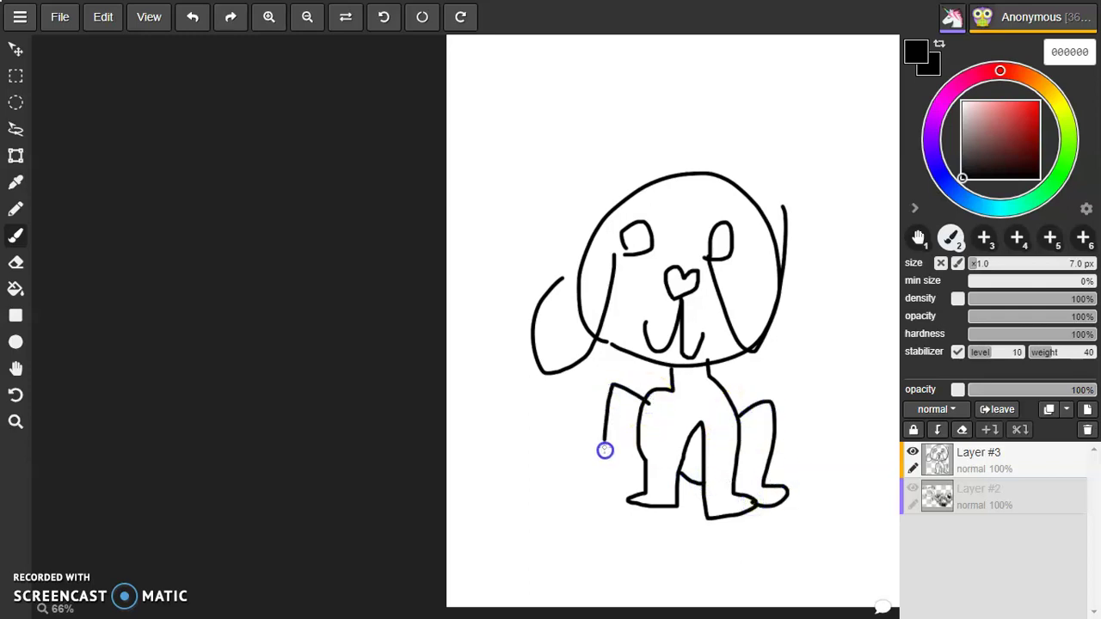
left_click_drag(714, 409, 735, 394)
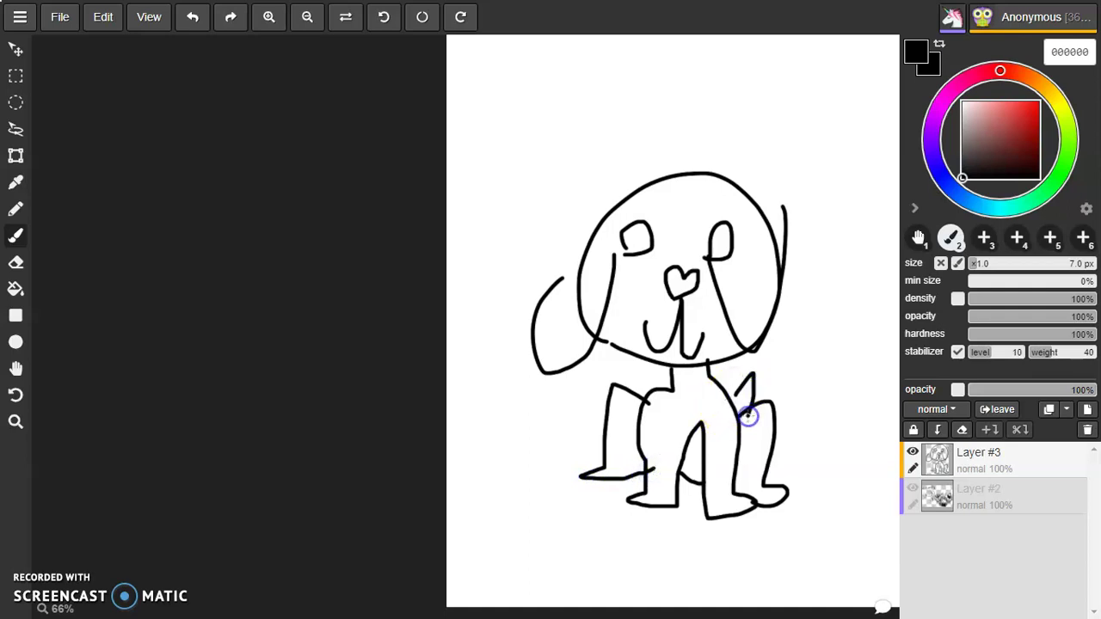
Write a large "O" and "M" above the dog's head and add a circle with a long line curving across the face.
left_click_drag(580, 197, 540, 124)
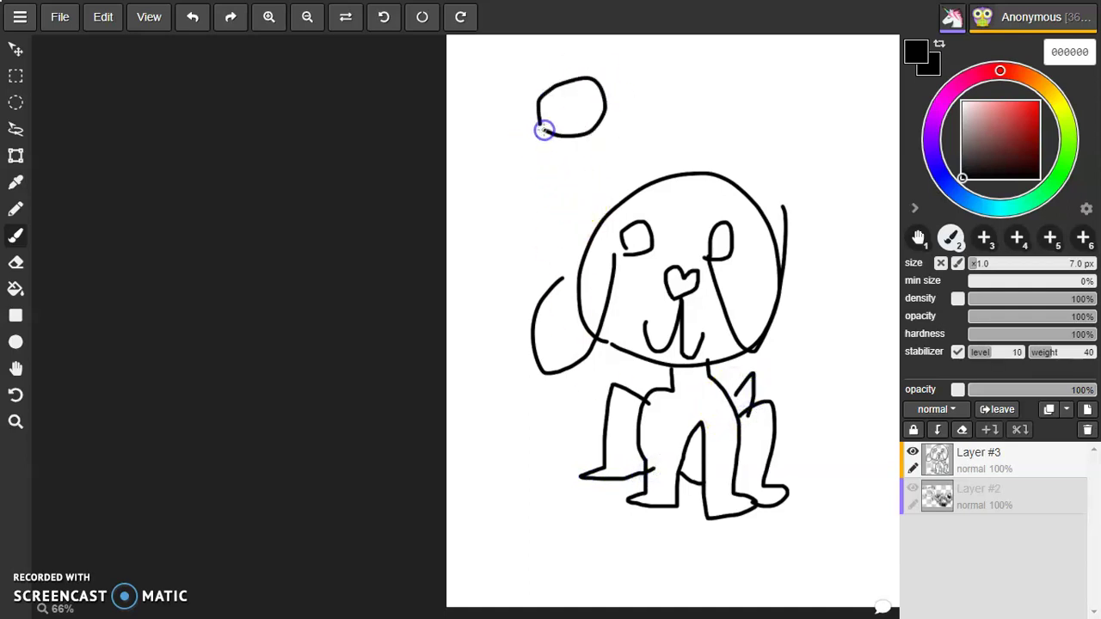
left_click_drag(670, 110, 708, 103)
mouse_move(774, 36)
left_mouse_down()
mouse_move(748, 107)
mouse_move(740, 86)
mouse_move(798, 31)
left_mouse_up()
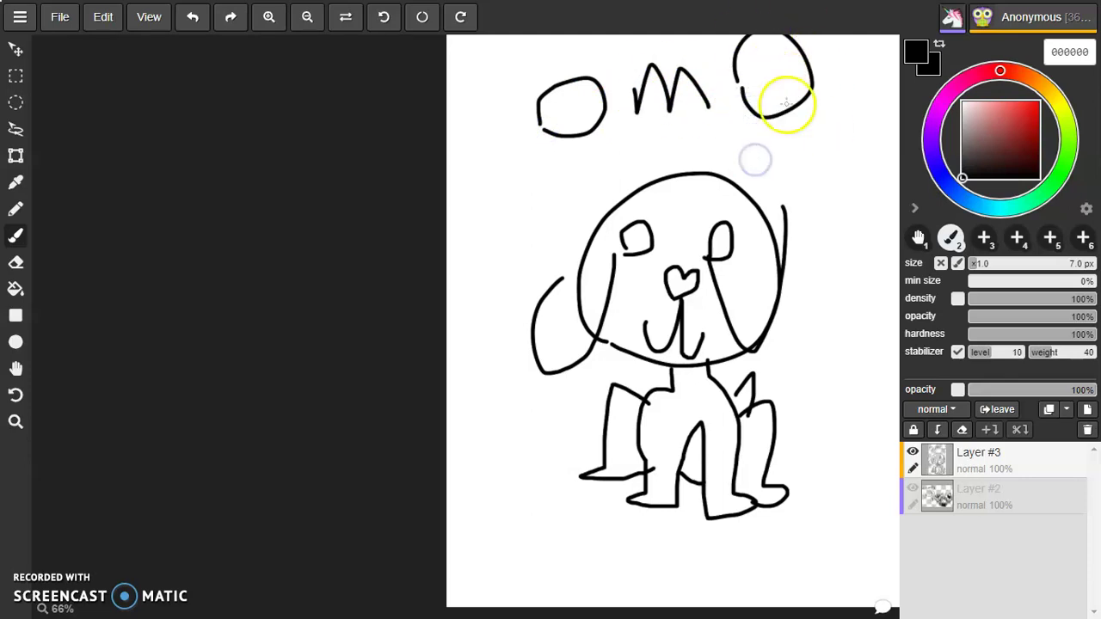
mouse_move(784, 98)
left_mouse_down()
mouse_move(736, 268)
mouse_move(629, 233)
left_mouse_up()
Examine both halves of the canvas, comparing the dog with the neighbouring candy drawing.
left_click(268, 16)
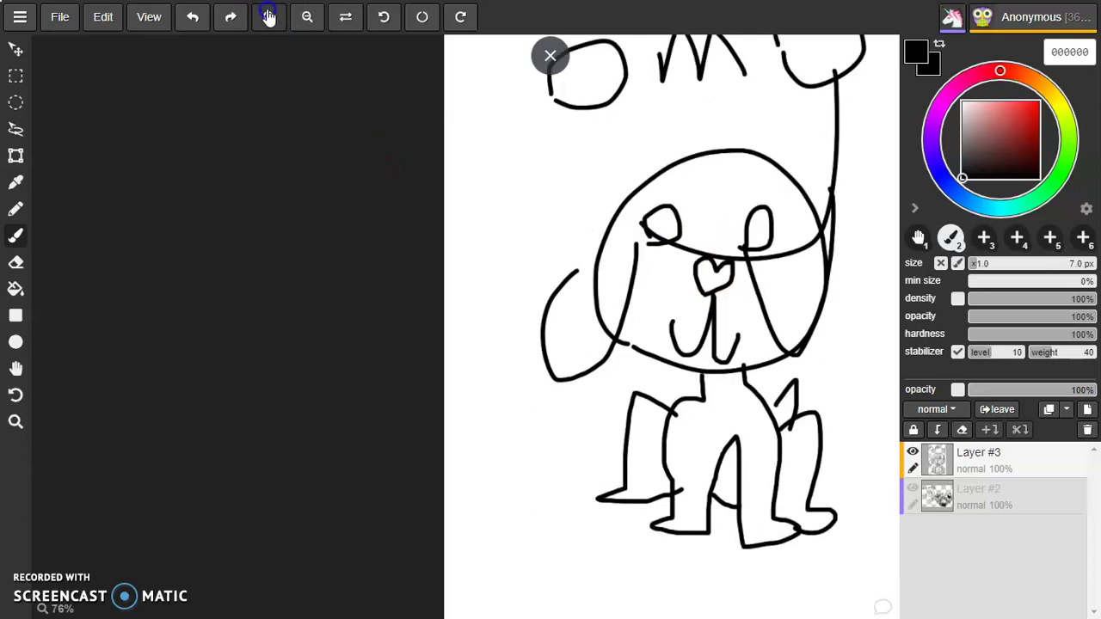
left_click(304, 18)
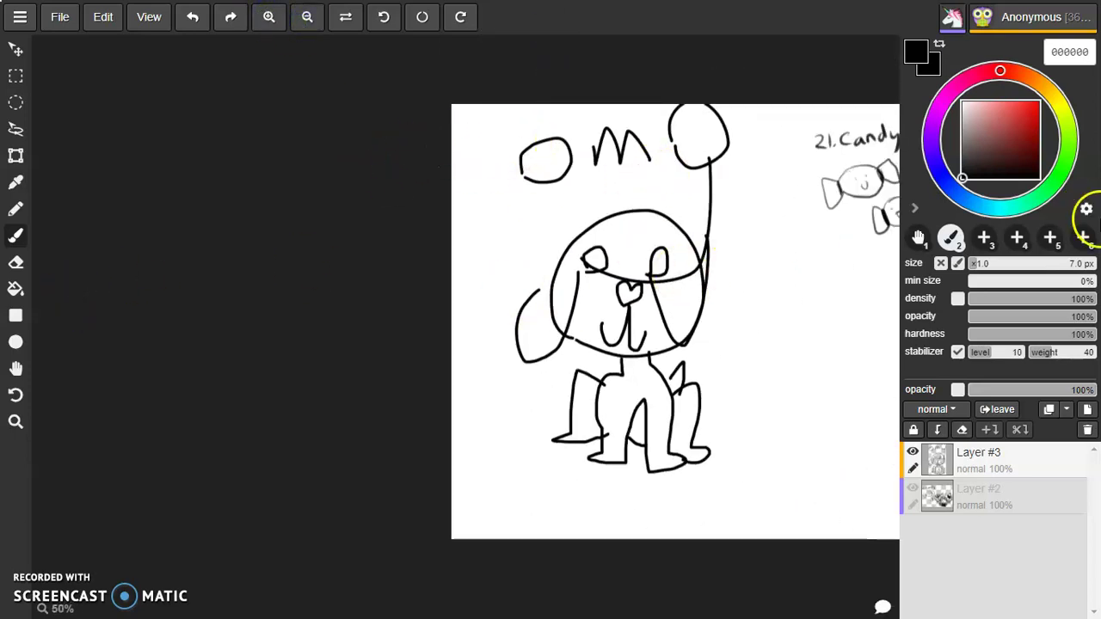
left_click(922, 240)
mouse_move(800, 270)
left_mouse_down()
mouse_move(639, 307)
mouse_move(528, 309)
mouse_move(467, 340)
left_mouse_up()
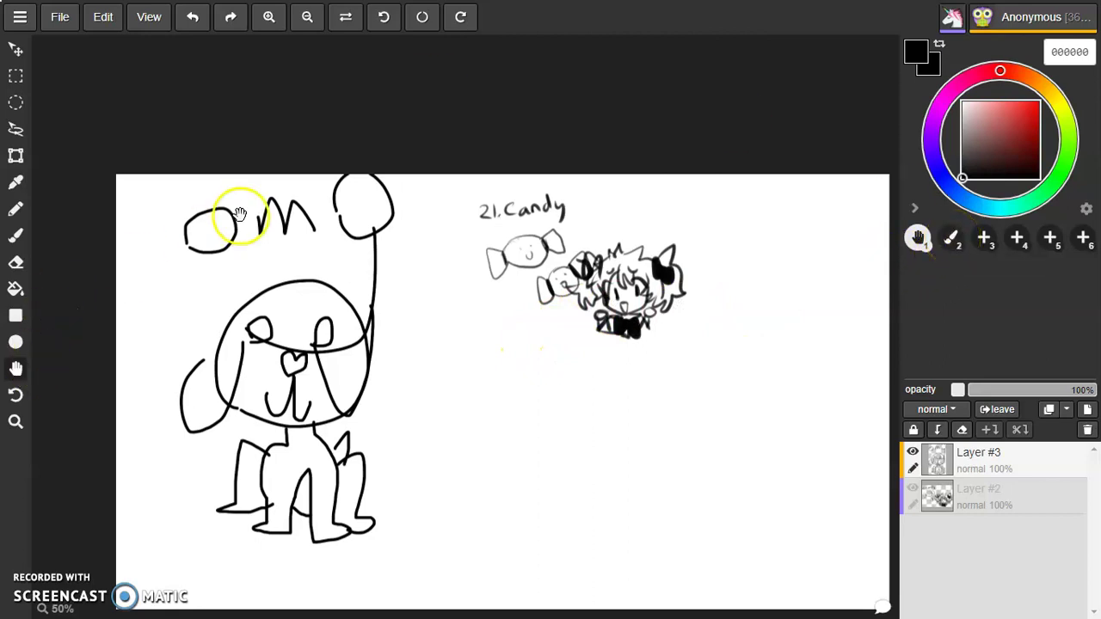
left_click(269, 17)
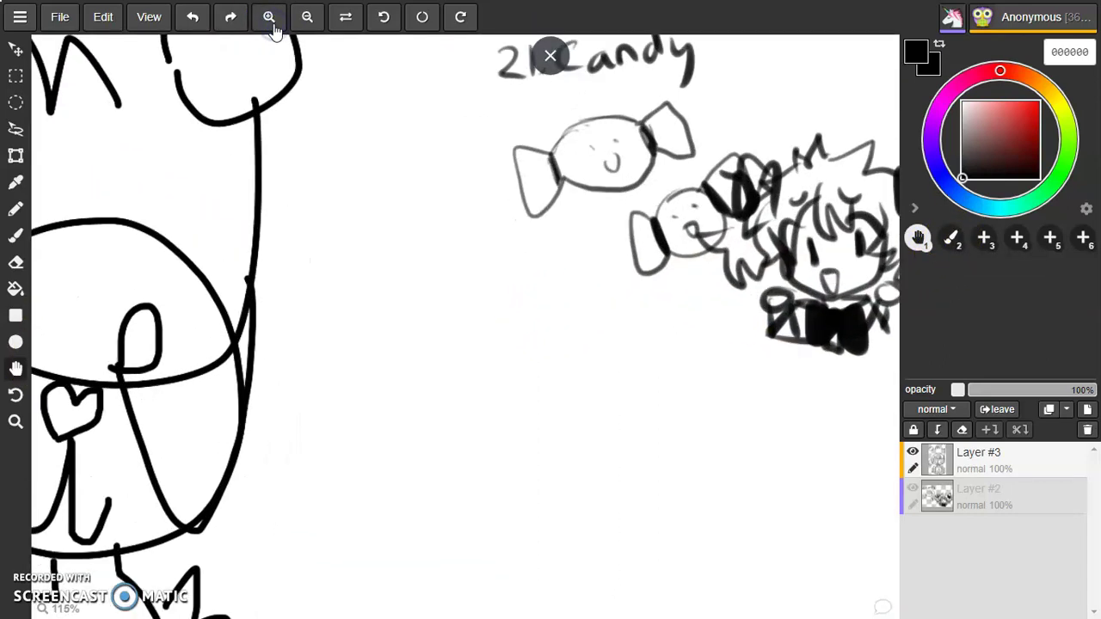
left_click(269, 18)
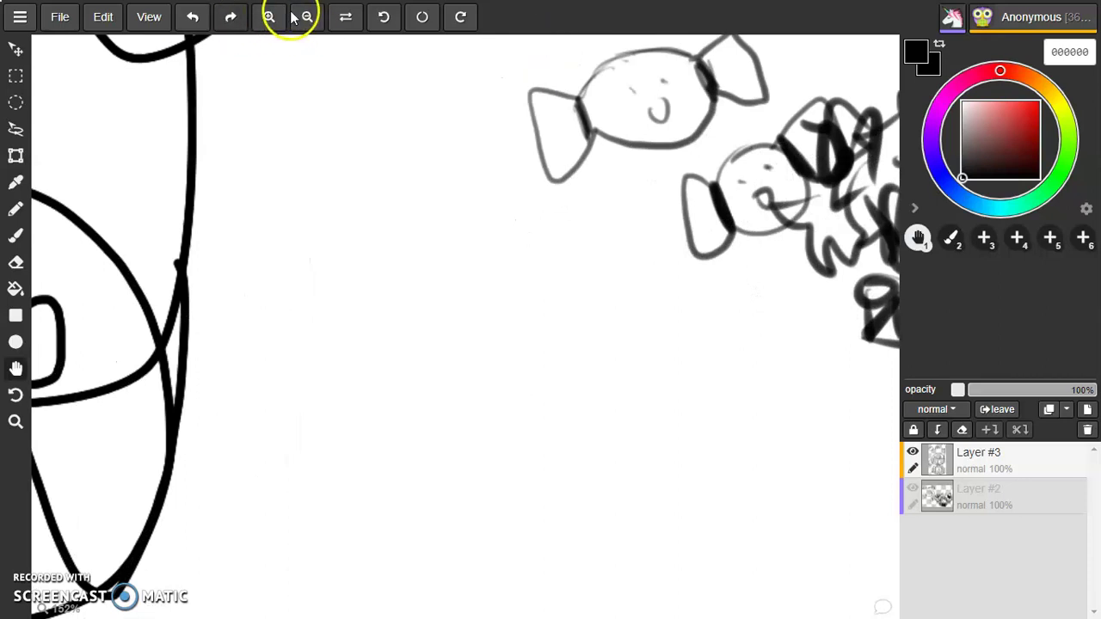
left_click(303, 18)
left_click(301, 19)
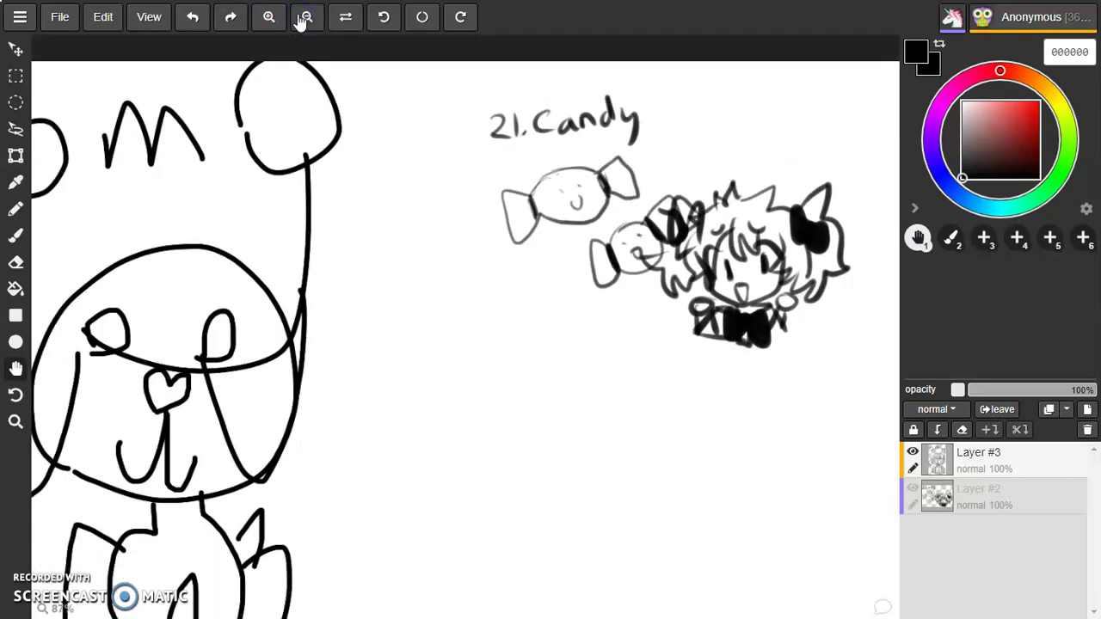
left_click(303, 18)
left_click(302, 18)
left_click_drag(624, 216, 603, 118)
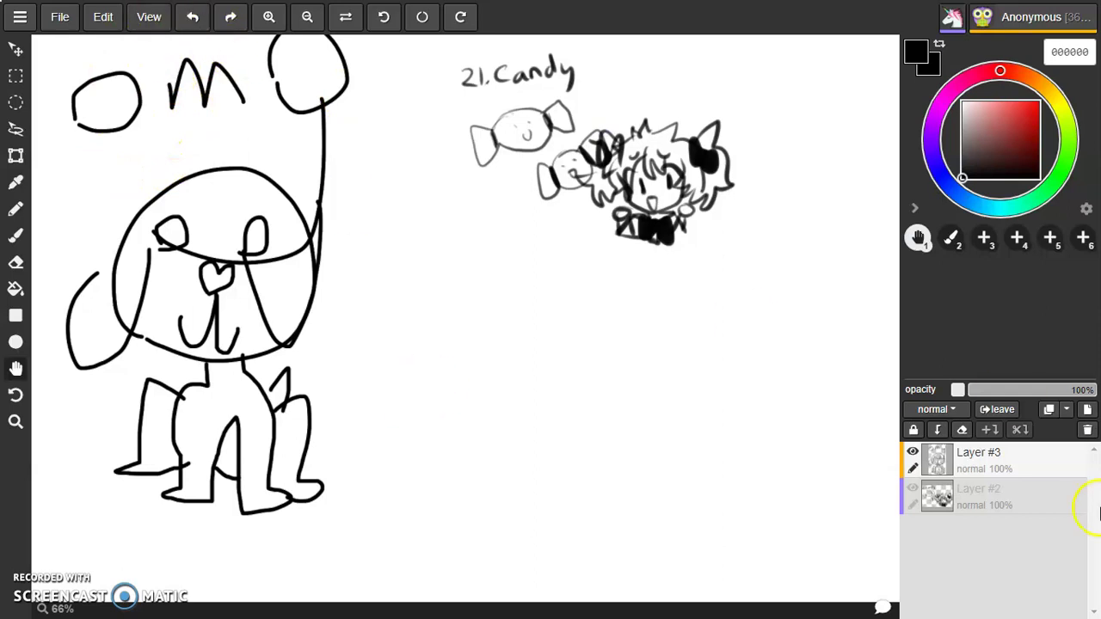
Delete Layer #3 holding the dog drawing.
left_click(1088, 431)
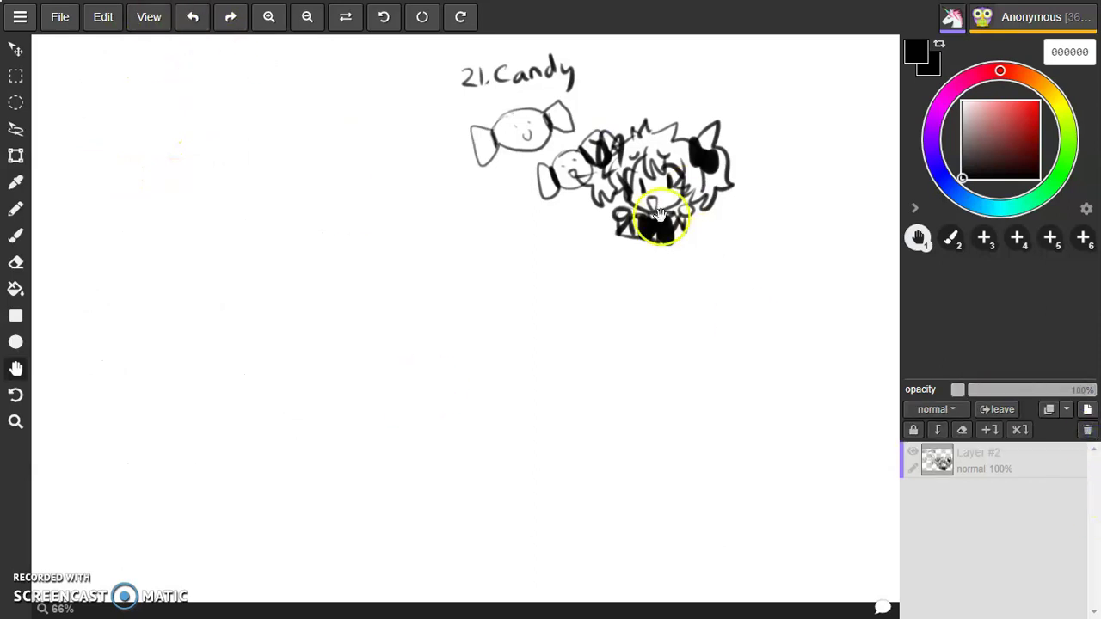
key("ctrl+z")
key("ctrl+z")
key("ctrl+z")
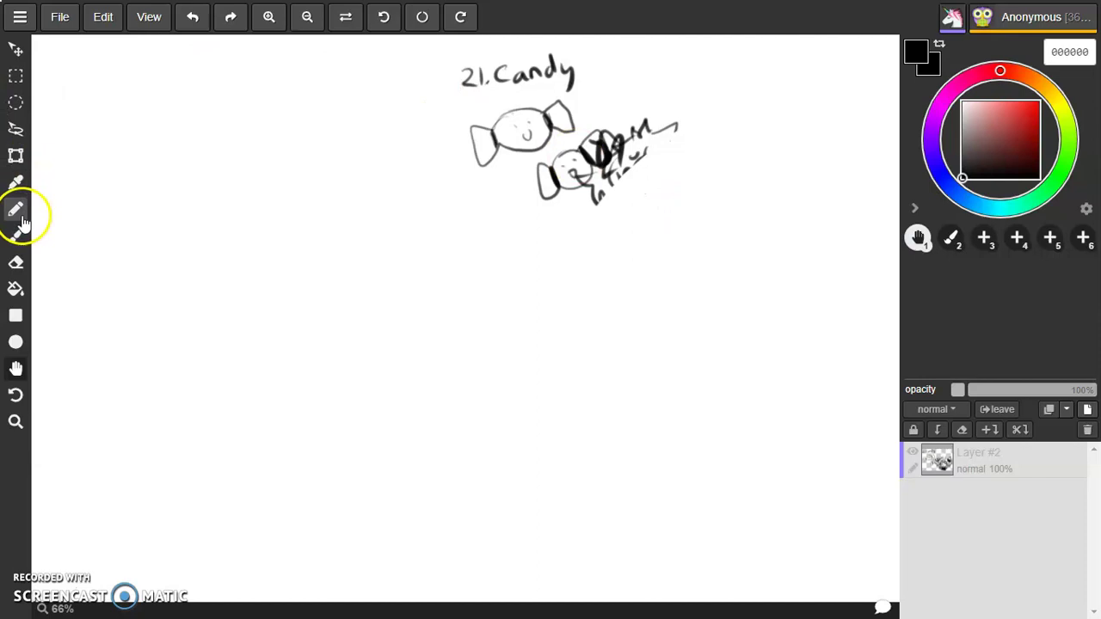
left_click(19, 215)
key("ctrl+z")
key("ctrl+z")
key("ctrl+z")
key("ctrl+z")
key("ctrl+z")
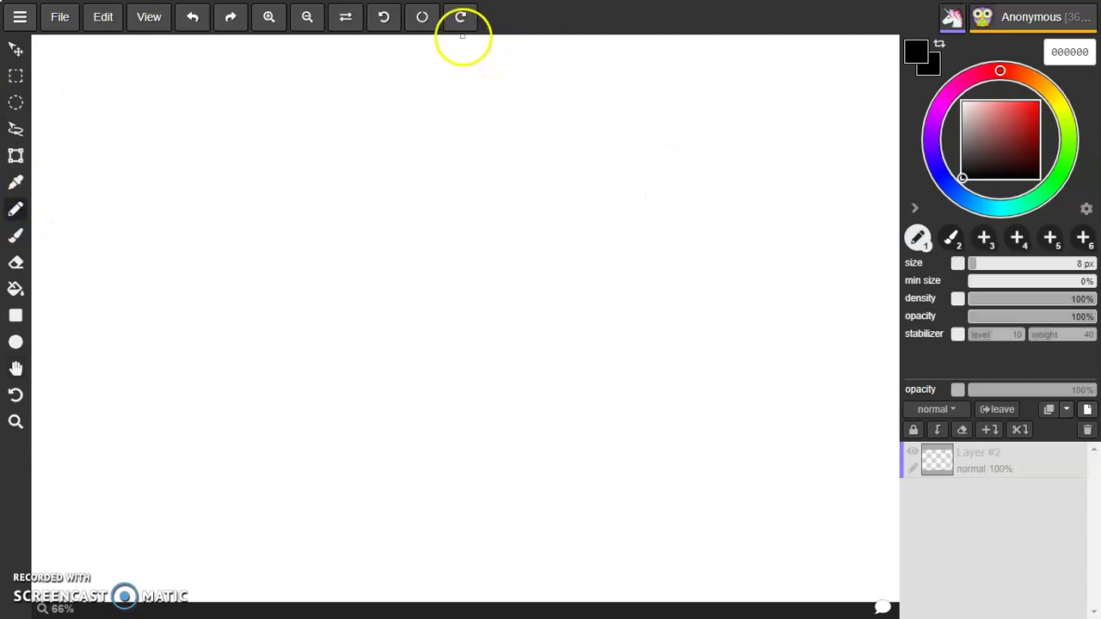
Add a new empty layer and brush a vertical dividing line down the middle of the canvas.
left_click(464, 261)
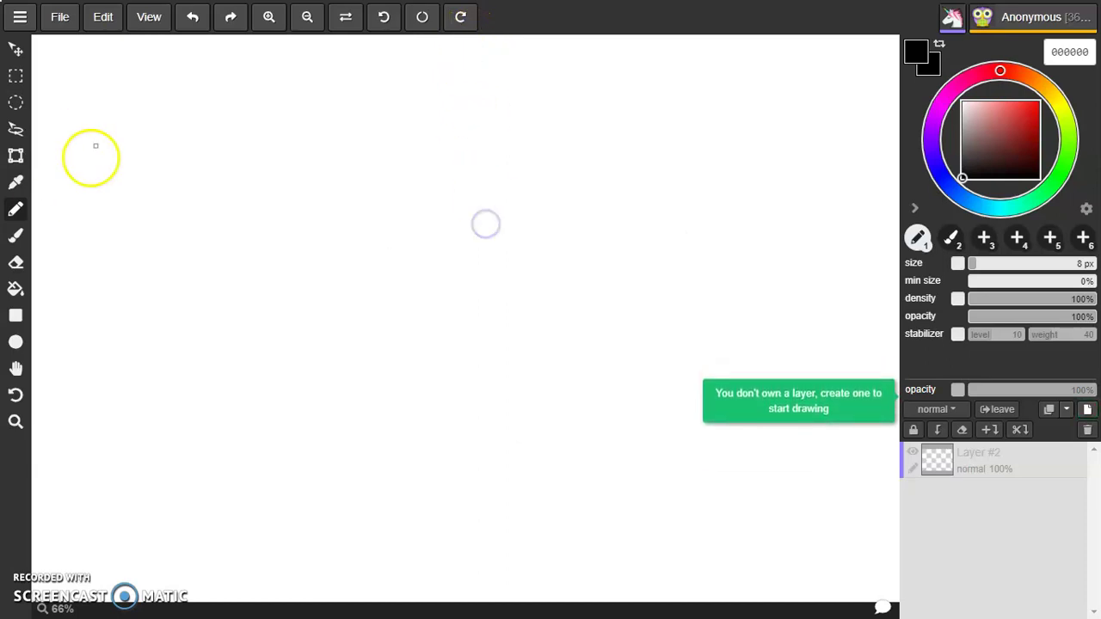
left_click(951, 238)
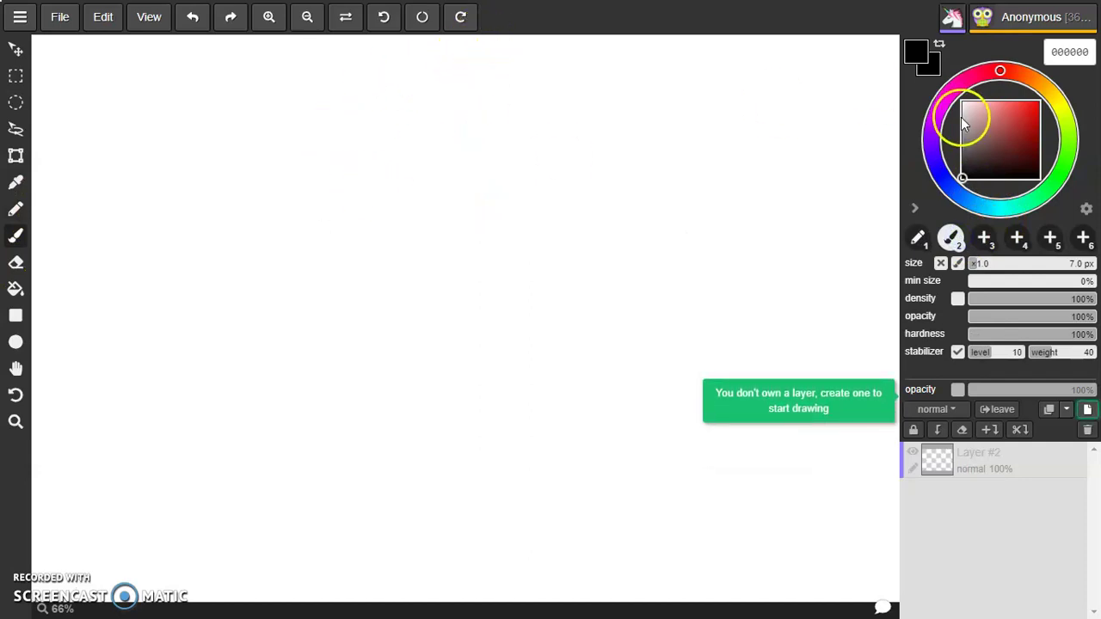
left_click(1087, 409)
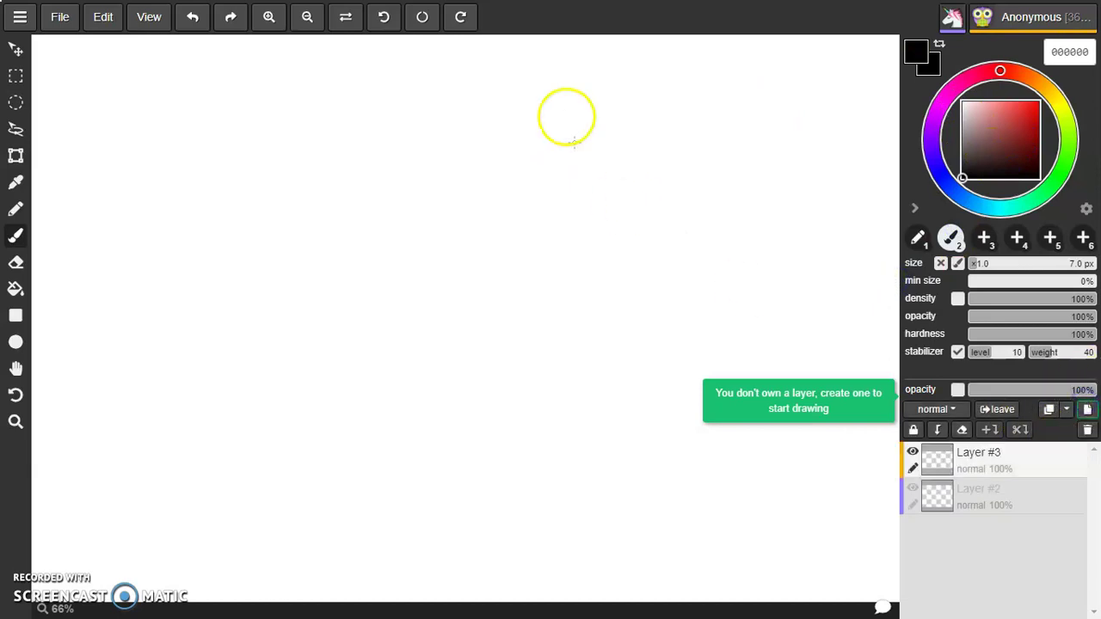
left_click(458, 51)
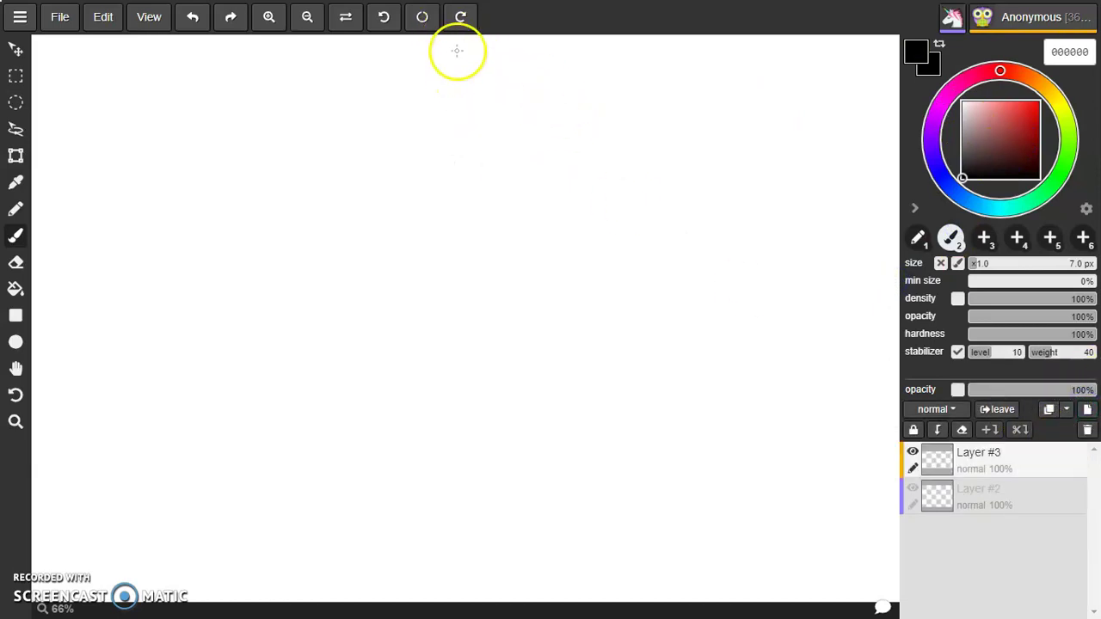
mouse_move(456, 181)
left_mouse_down()
mouse_move(454, 332)
mouse_move(479, 613)
left_mouse_up()
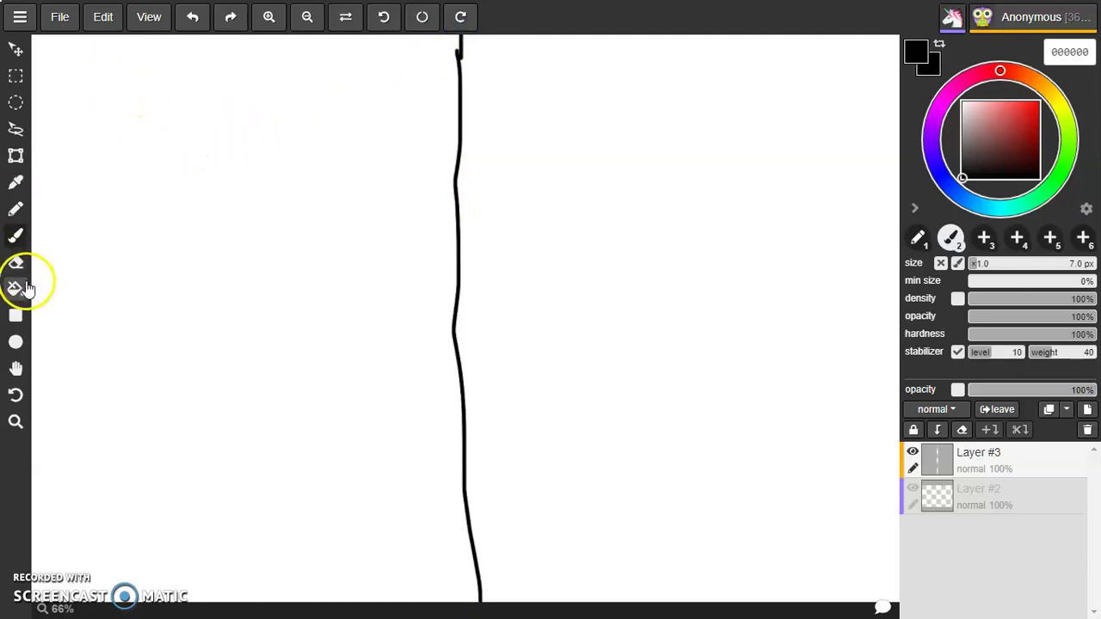
Draw a drum in the left half of the canvas with a domed top, a box-like body and a wavy band.
left_click(17, 372)
mouse_move(384, 319)
left_mouse_down()
mouse_move(724, 290)
mouse_move(749, 311)
left_mouse_up()
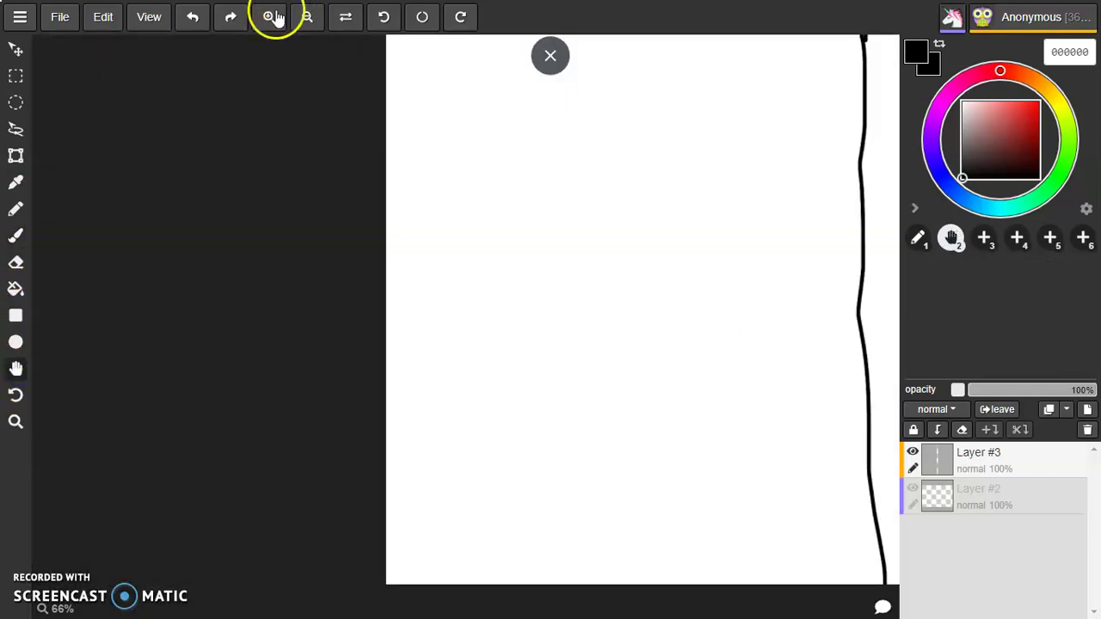
left_click(268, 16)
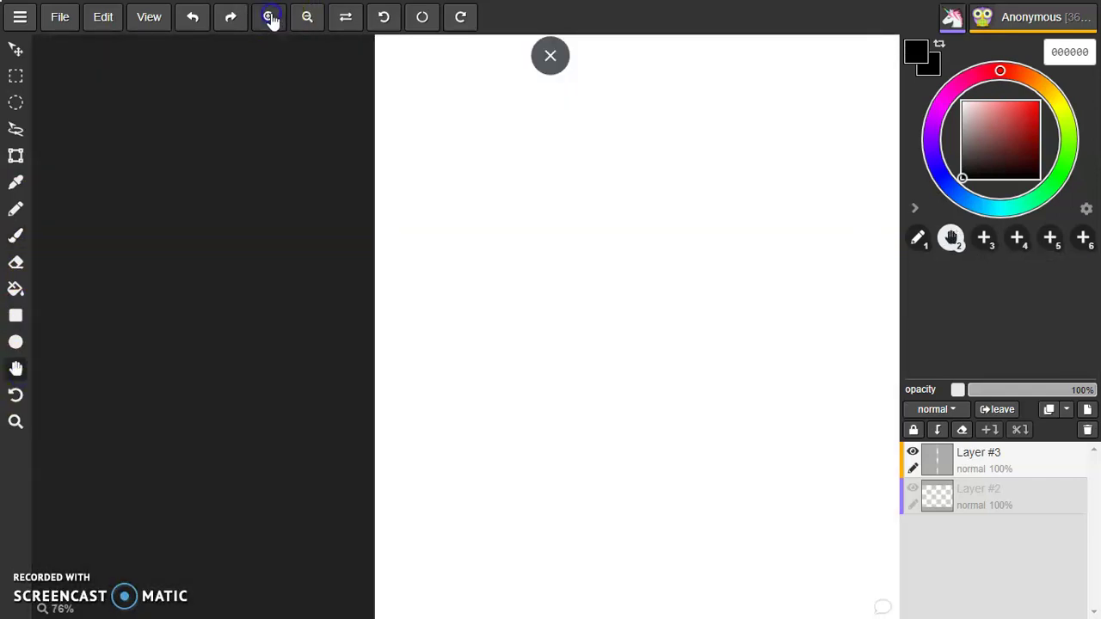
left_click(15, 235)
mouse_move(469, 188)
left_mouse_down()
mouse_move(538, 224)
mouse_move(532, 258)
mouse_move(463, 293)
left_mouse_up()
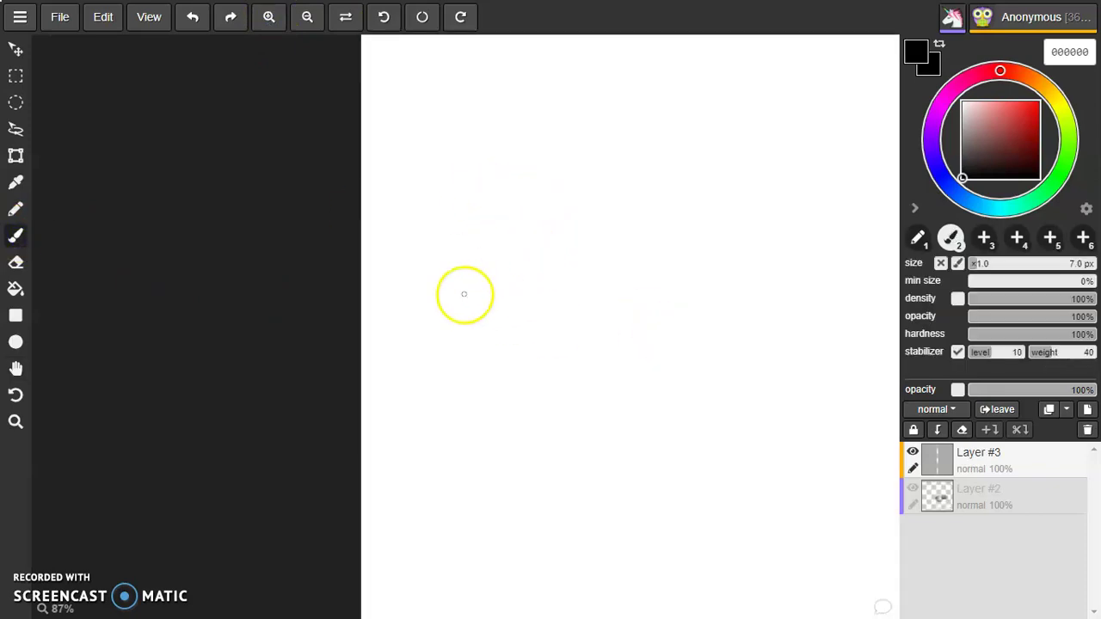
mouse_move(573, 273)
left_mouse_down()
mouse_move(601, 375)
mouse_move(487, 363)
mouse_move(433, 297)
left_mouse_up()
mouse_move(449, 334)
left_mouse_down()
mouse_move(448, 474)
mouse_move(600, 479)
mouse_move(645, 358)
left_mouse_up()
mouse_move(465, 382)
left_mouse_down()
mouse_move(574, 428)
mouse_move(627, 412)
left_mouse_up()
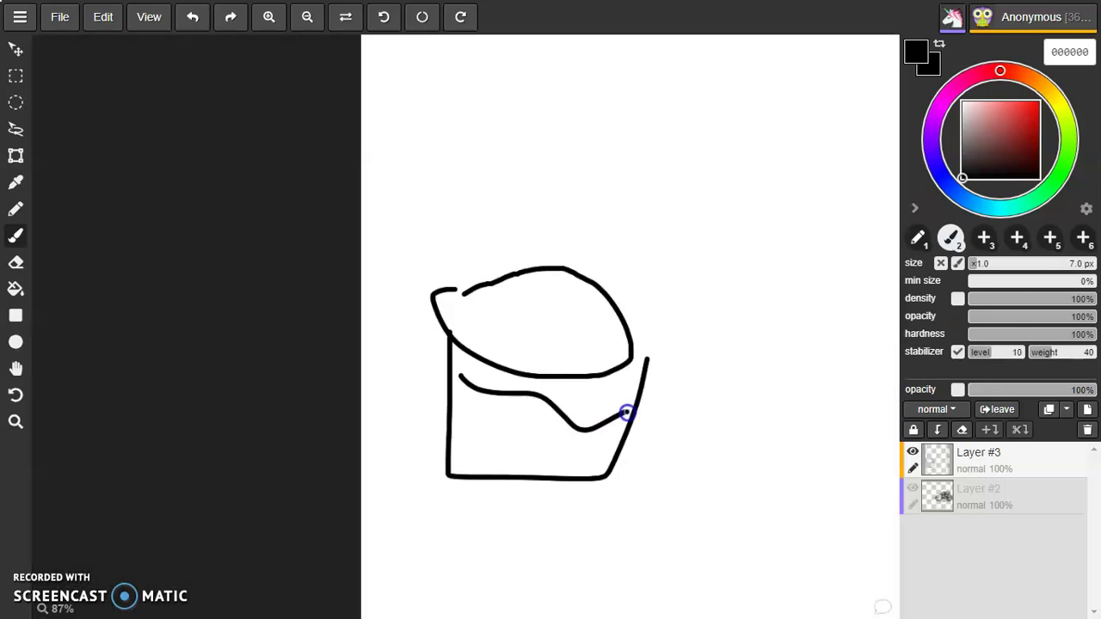
Draw a second drum with a wavy band beside the first and add a looped drumstick above each drum.
mouse_move(696, 375)
left_mouse_down()
mouse_move(817, 292)
mouse_move(885, 344)
mouse_move(787, 404)
mouse_move(671, 359)
mouse_move(709, 373)
mouse_move(741, 493)
mouse_move(877, 479)
mouse_move(870, 367)
left_mouse_up()
mouse_move(779, 430)
left_mouse_down()
mouse_move(836, 438)
mouse_move(868, 411)
left_mouse_up()
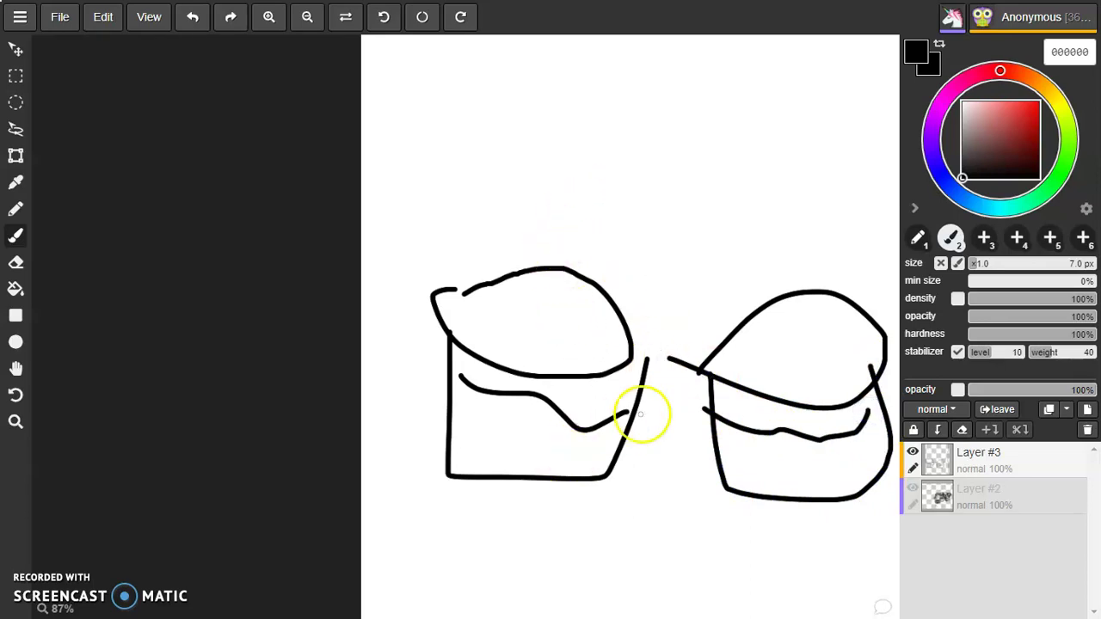
left_click_drag(440, 168, 440, 203)
mouse_move(474, 270)
left_mouse_down()
mouse_move(487, 239)
mouse_move(498, 262)
mouse_move(471, 268)
left_mouse_up()
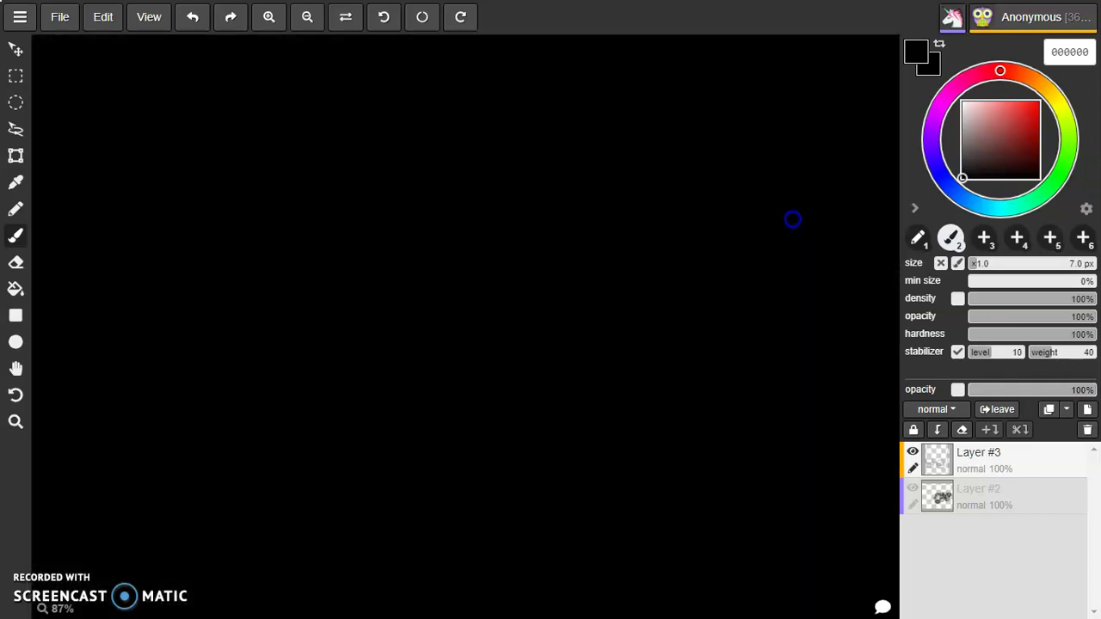
mouse_move(749, 249)
left_mouse_down()
mouse_move(762, 163)
mouse_move(737, 258)
mouse_move(749, 250)
left_mouse_up()
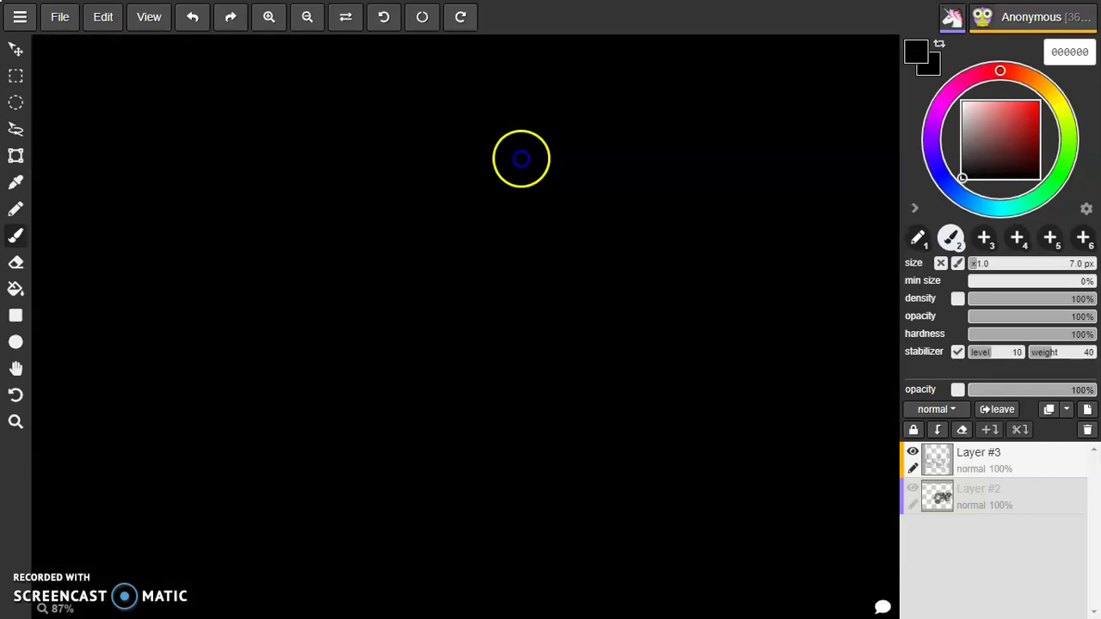
Write "Bum" above the drums and draw a banner-like frame around the word.
mouse_move(518, 118)
left_mouse_down()
mouse_move(521, 167)
mouse_move(524, 122)
left_mouse_up()
left_click_drag(530, 168, 520, 170)
left_click_drag(574, 144, 585, 159)
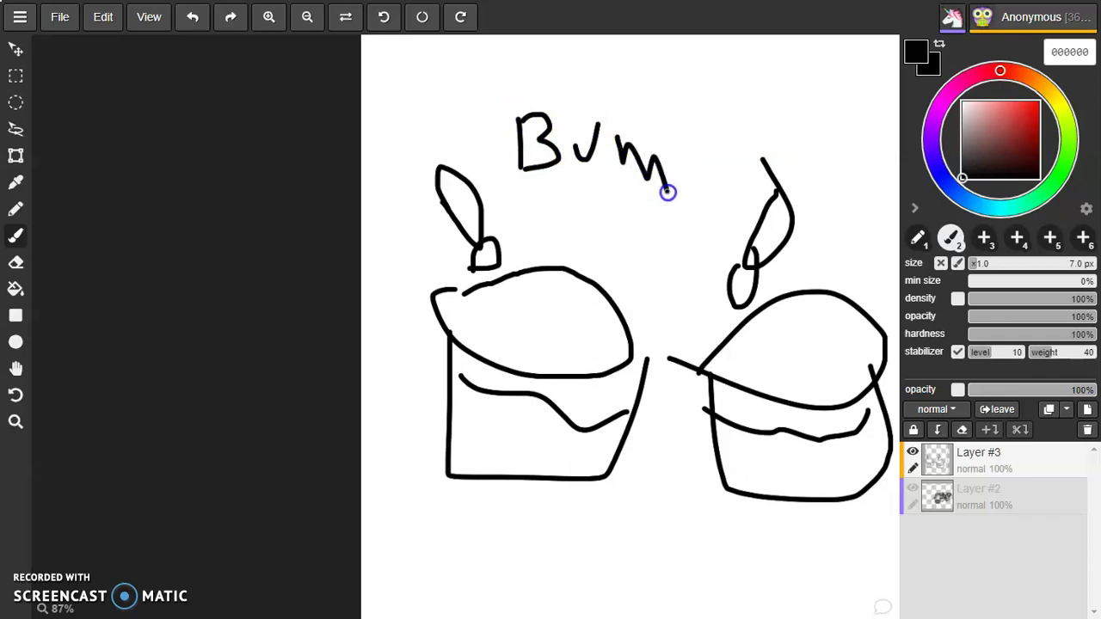
mouse_move(487, 177)
left_mouse_down()
mouse_move(693, 72)
mouse_move(504, 100)
mouse_move(498, 244)
left_mouse_up()
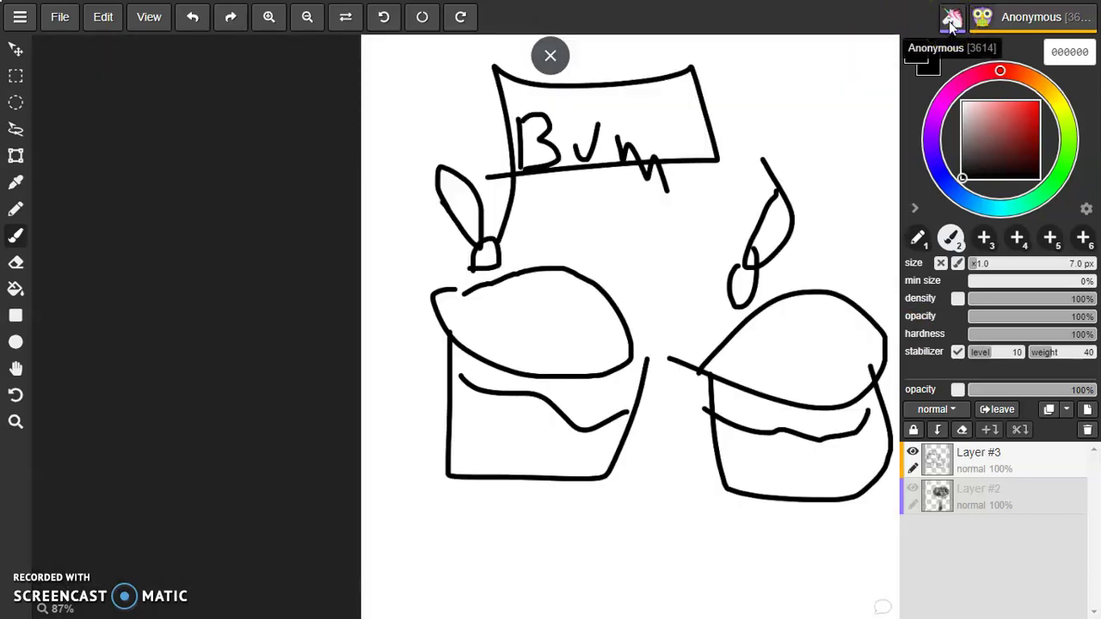
left_click(978, 27)
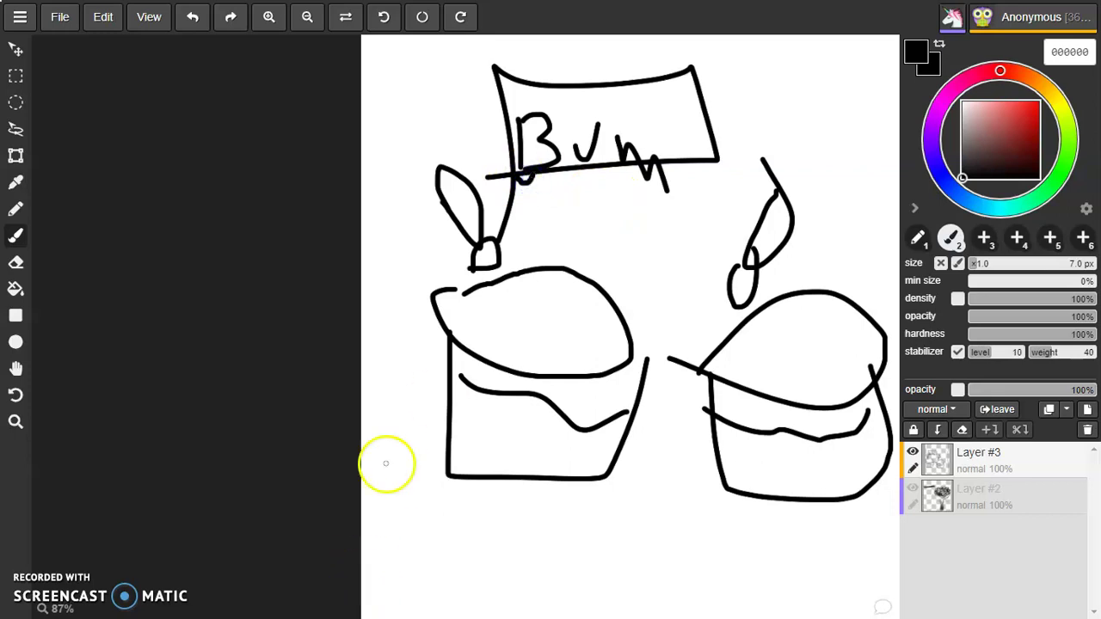
Draw a smiling face with two line eyes and a curved mouth on the body of the first drum.
left_click(492, 414)
left_click(484, 452)
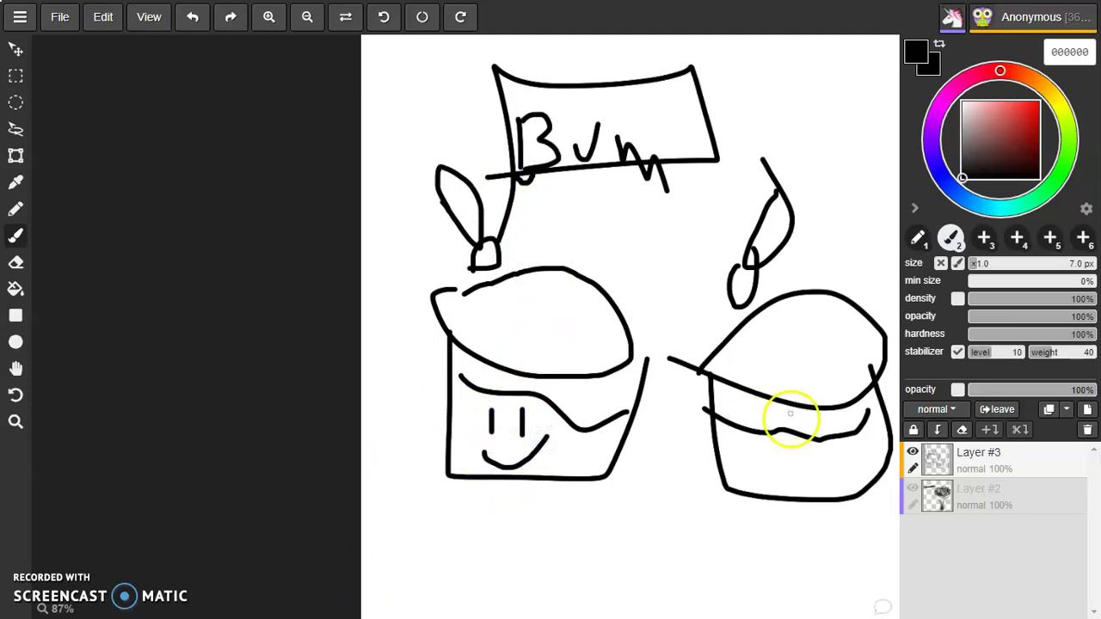
Draw a face with two line eyes and a scribbled black mouth on the body of the second drum.
left_click(815, 437)
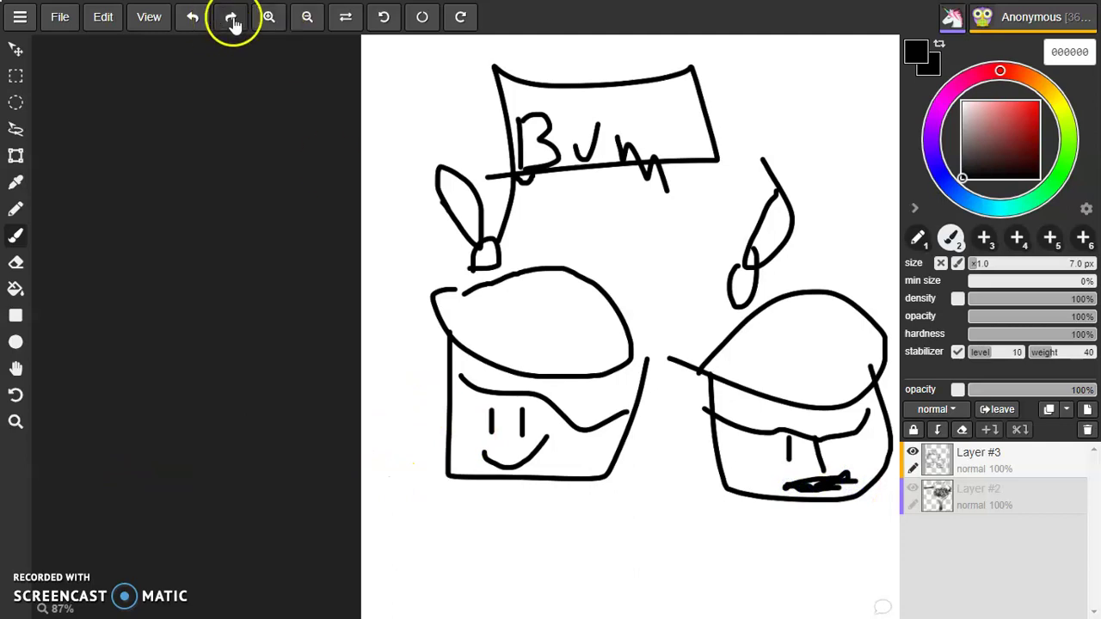
Delete the layer that holds the drums drawing and the dividing line.
left_click(284, 18)
left_click(301, 18)
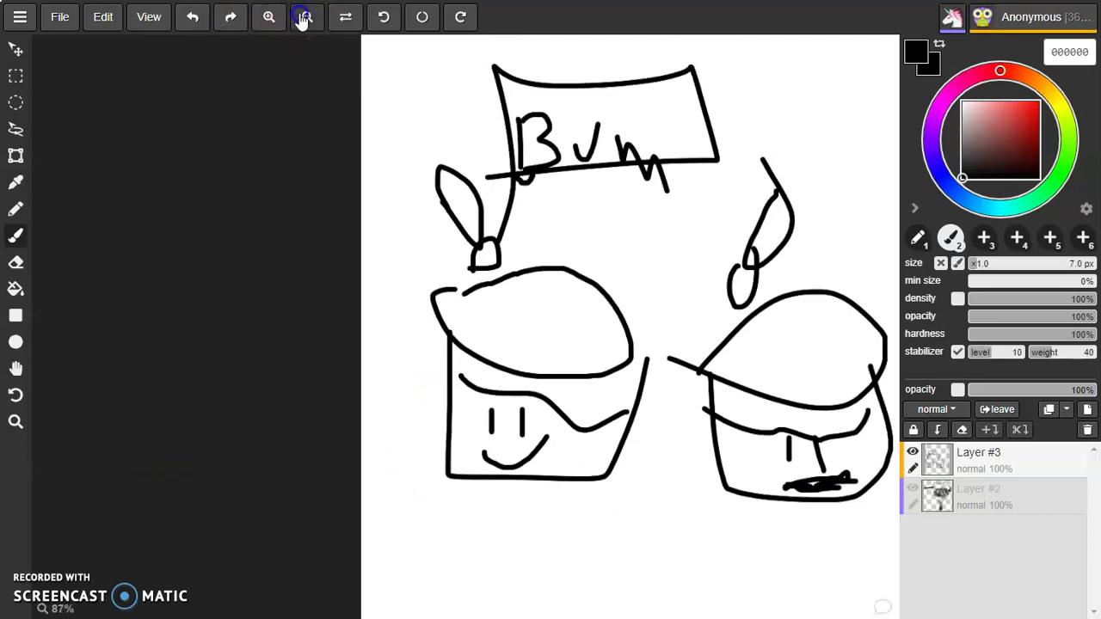
left_click(302, 19)
left_click(303, 20)
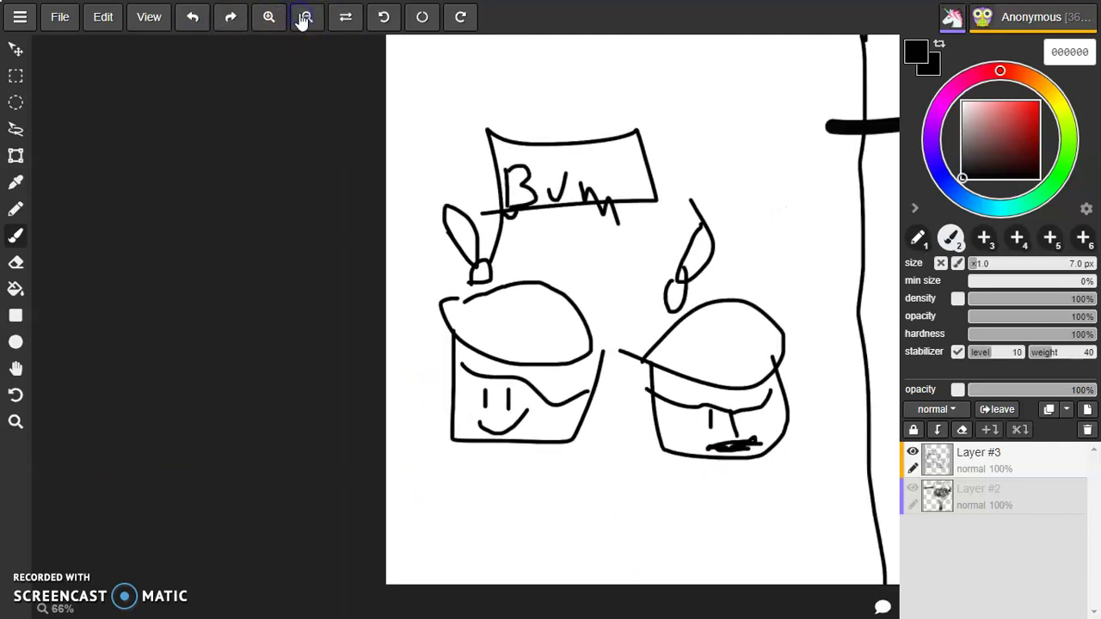
left_click(15, 370)
mouse_move(486, 253)
left_mouse_down()
mouse_move(419, 247)
mouse_move(227, 267)
left_mouse_up()
mouse_move(645, 224)
left_mouse_down()
mouse_move(459, 221)
mouse_move(425, 157)
mouse_move(425, 334)
mouse_move(421, 304)
mouse_move(473, 197)
mouse_move(427, 358)
mouse_move(712, 204)
left_mouse_up()
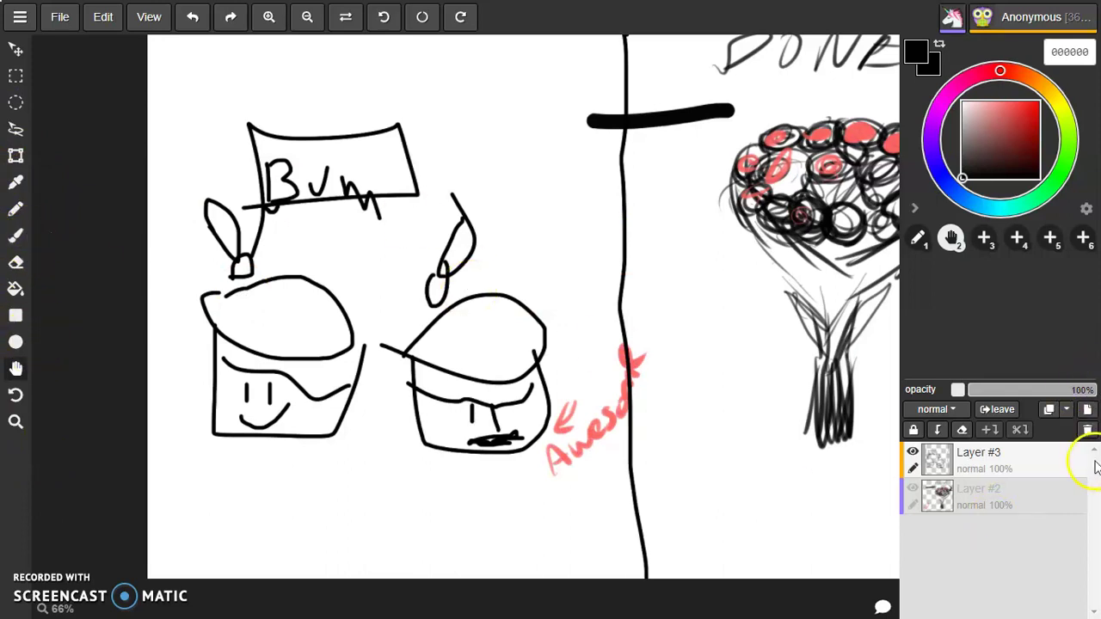
left_click(1088, 429)
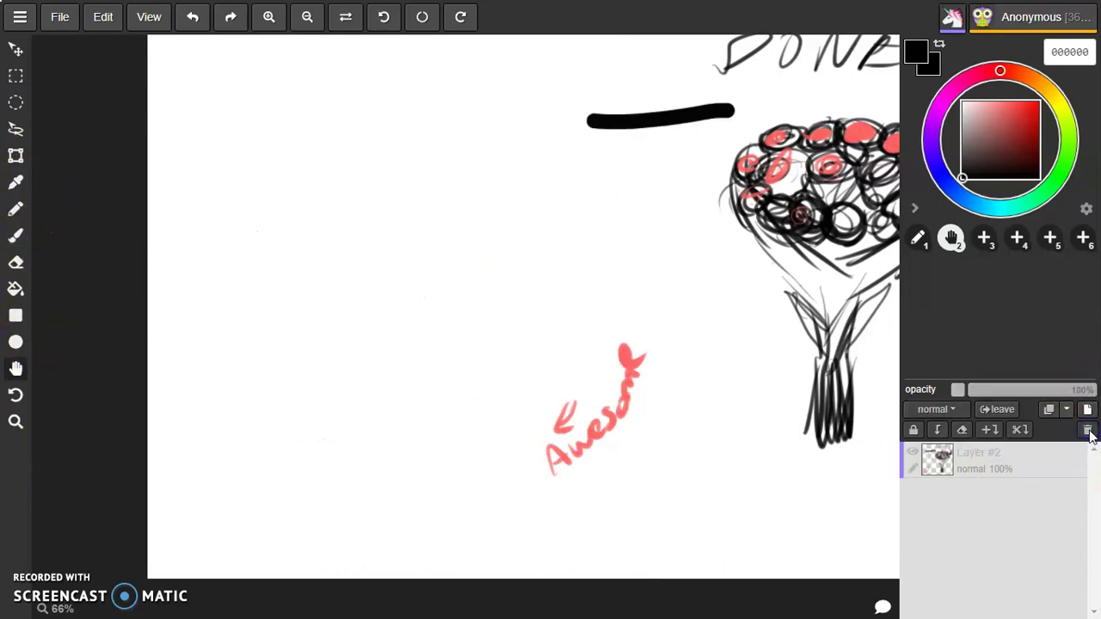
left_click(1088, 431)
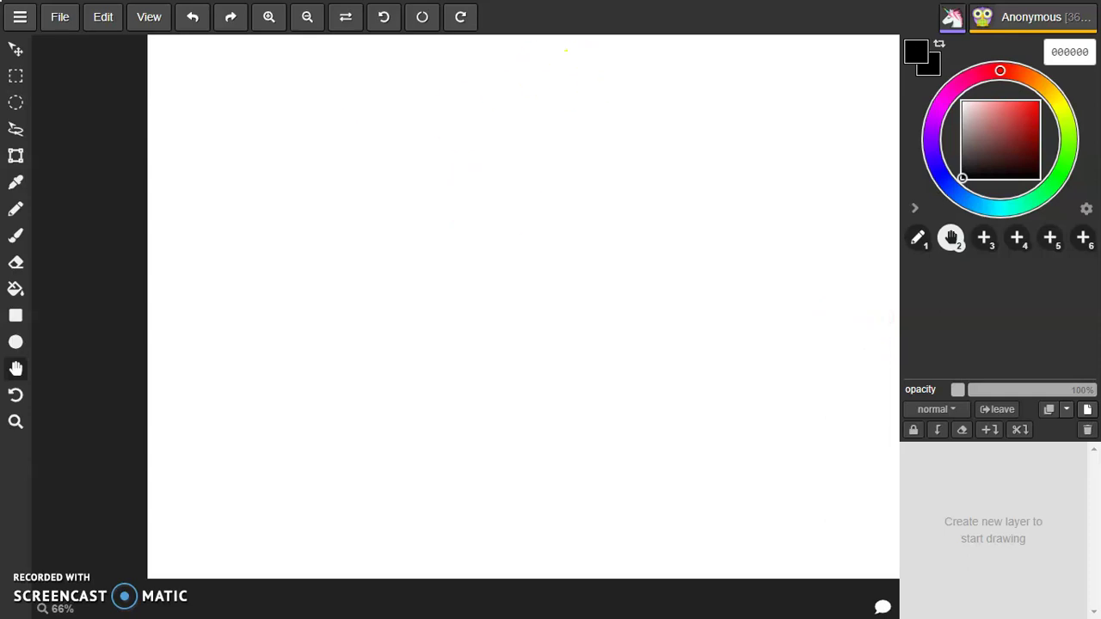
Create a new layer and draw a thick vertical dividing line down the middle of the canvas with the 20 px Pencil.
left_click(16, 210)
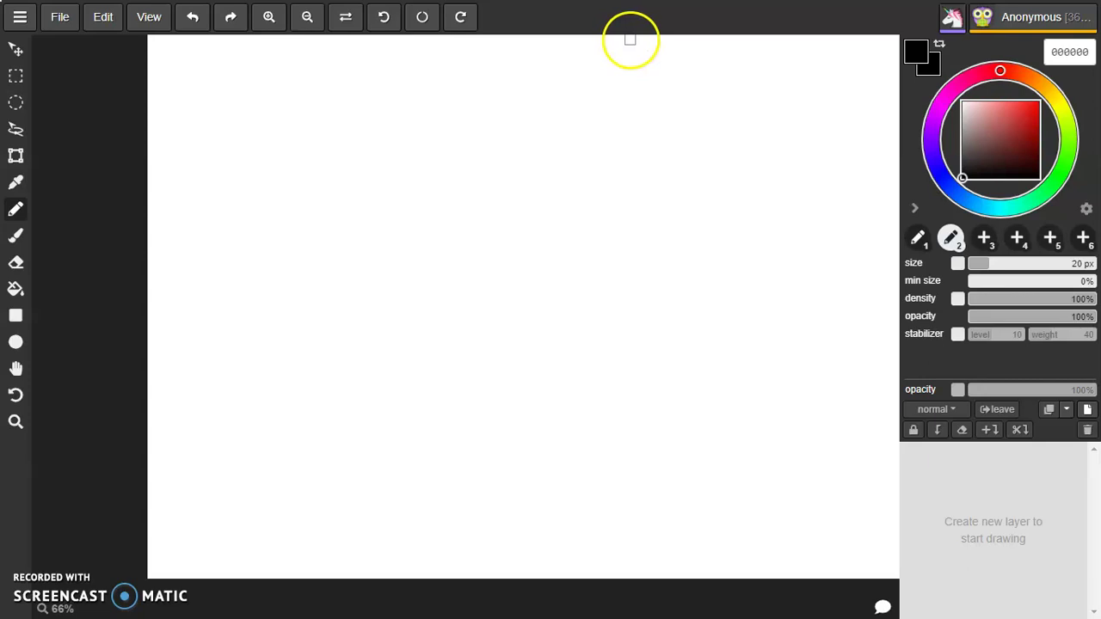
left_click(631, 79)
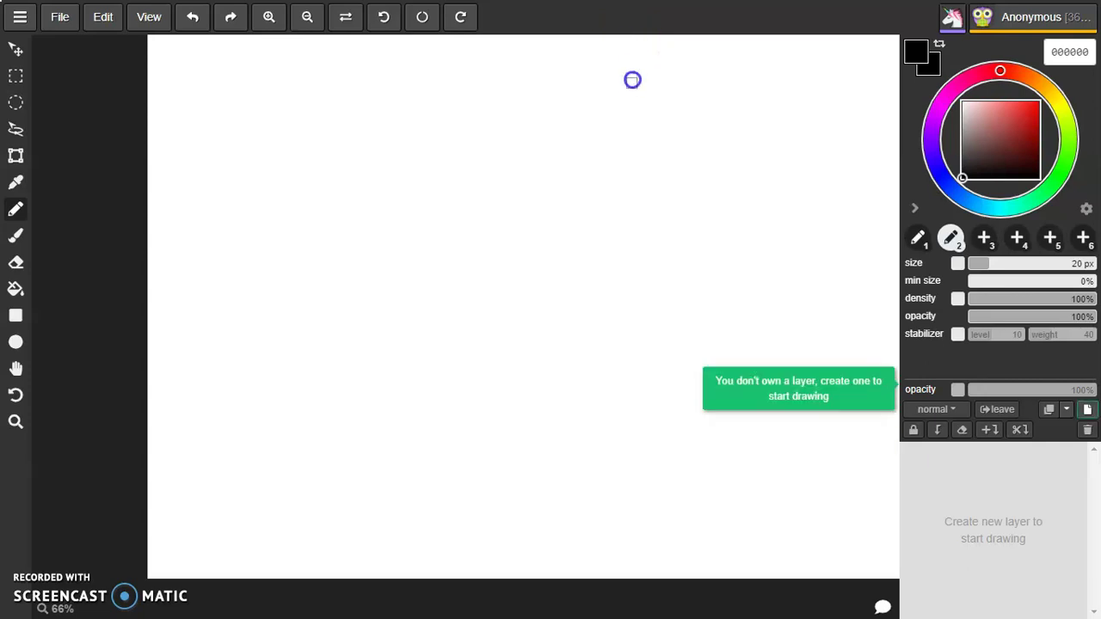
left_click(1087, 410)
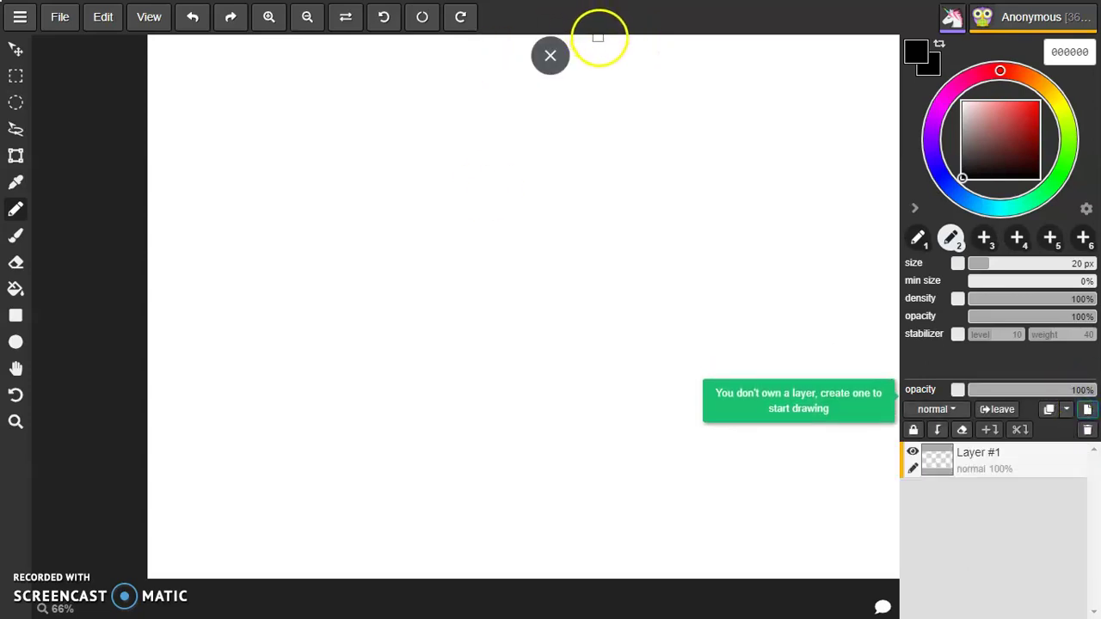
left_click_drag(597, 37, 598, 133)
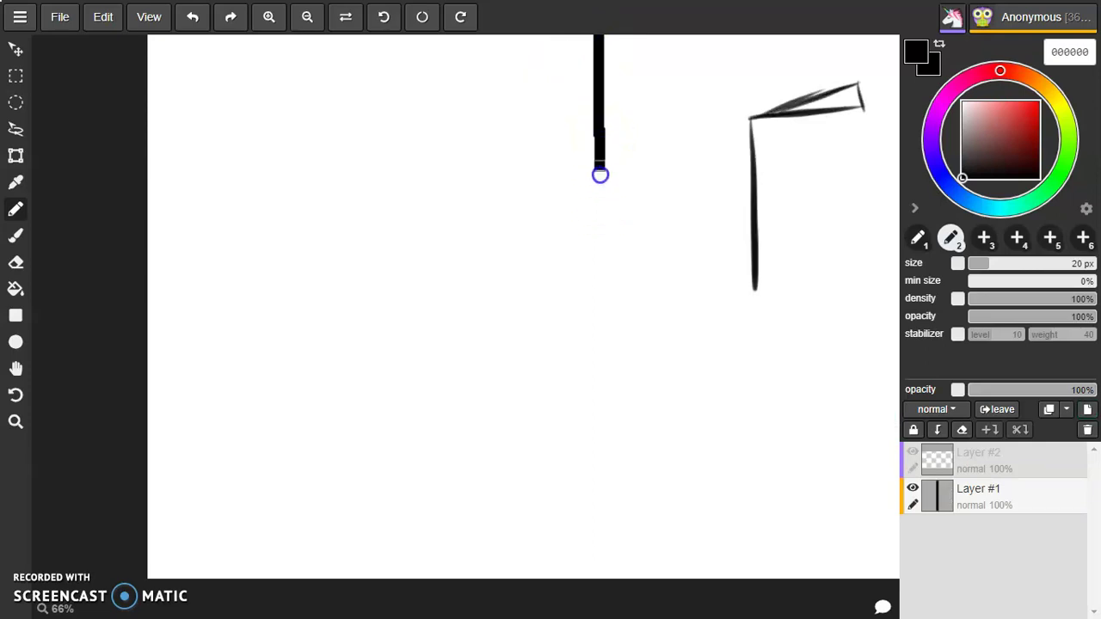
left_click_drag(599, 175, 595, 224)
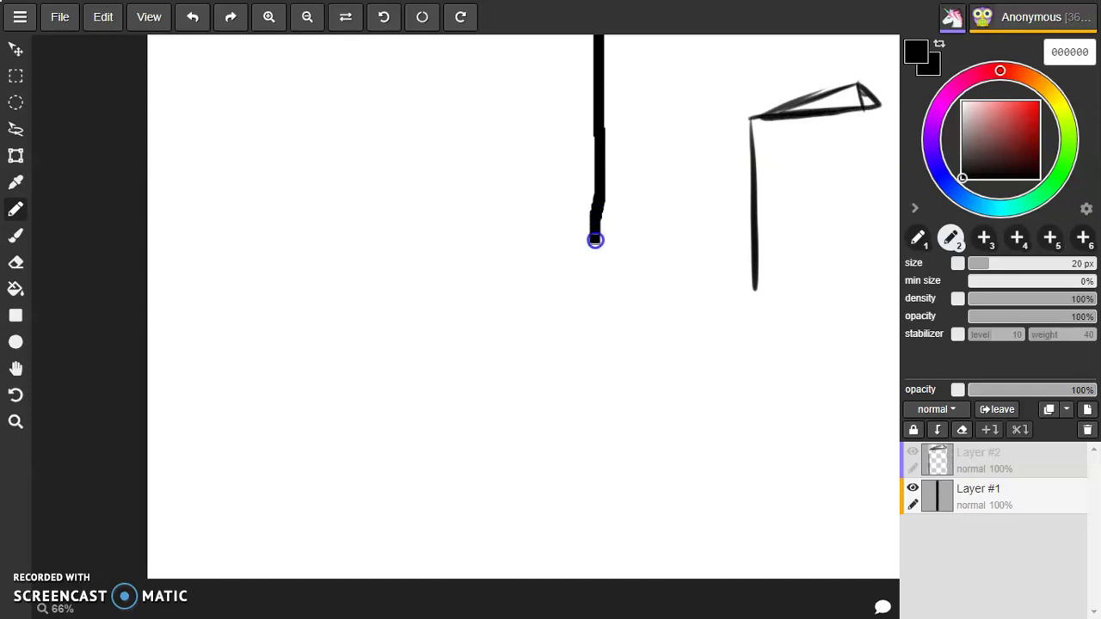
left_click_drag(595, 271, 593, 616)
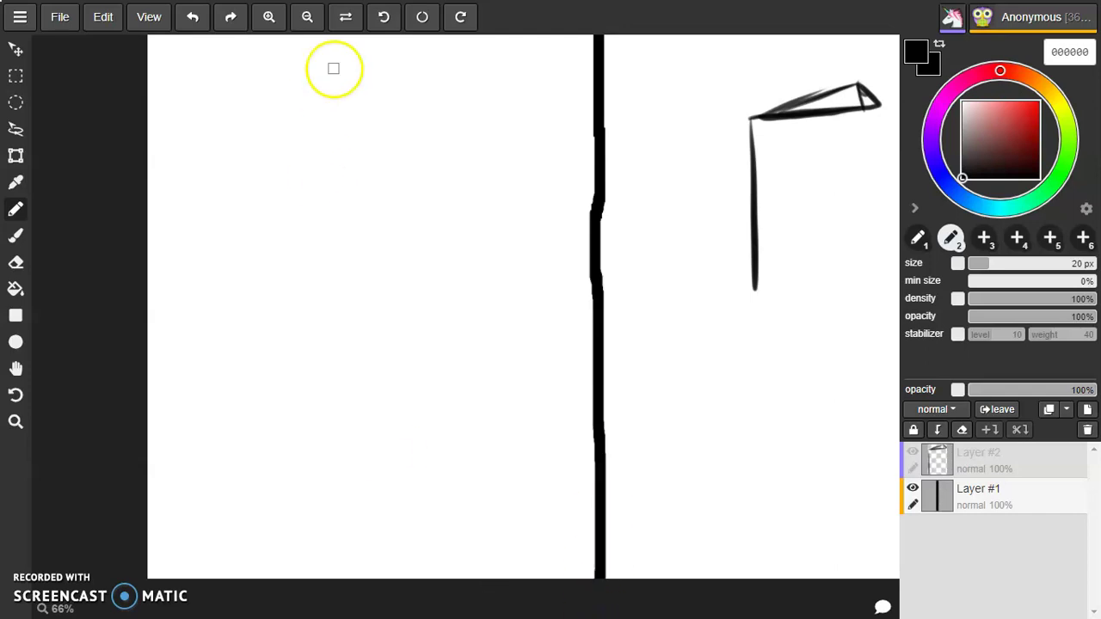
Try to draw a thick horizontal stroke across the upper part of the dividing line.
left_click(269, 17)
left_click(268, 17)
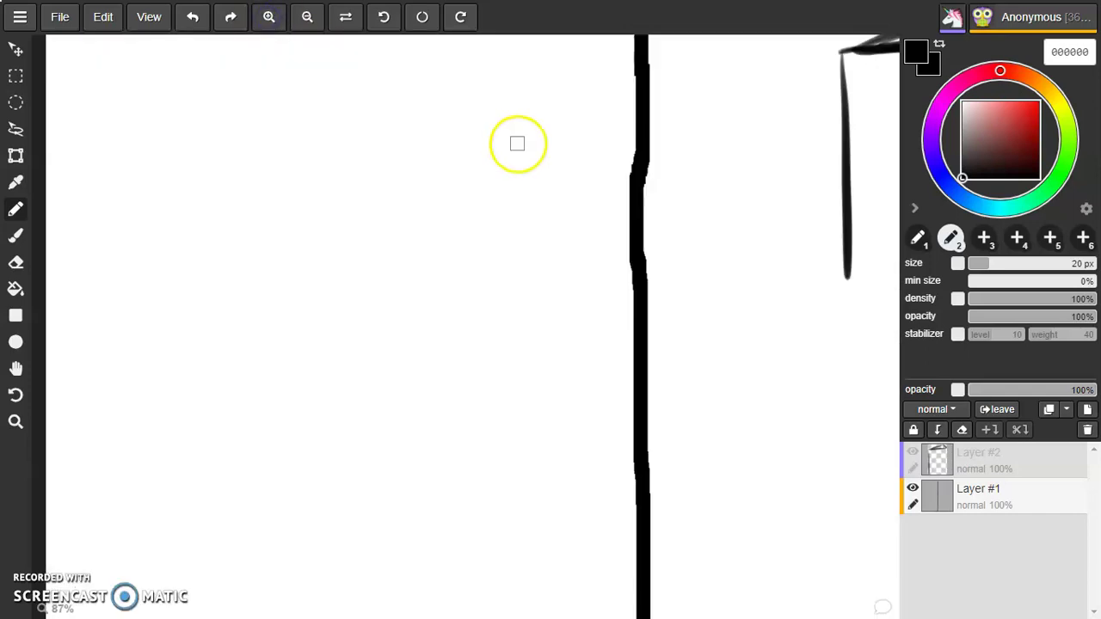
left_click_drag(517, 143, 760, 154)
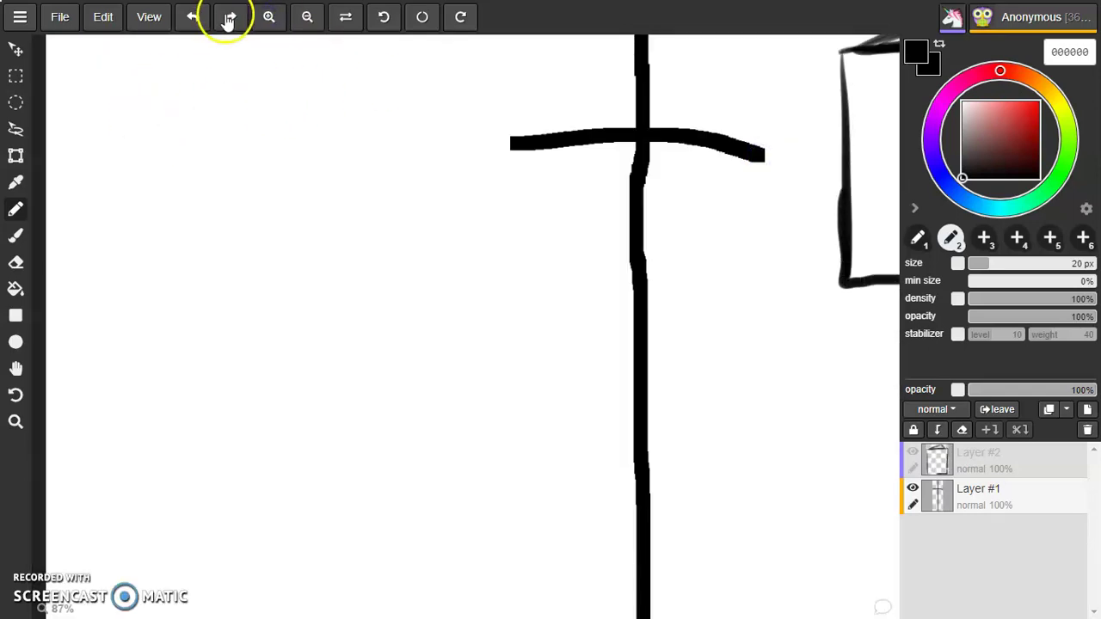
left_click(192, 17)
Draw a vase in the left half with the 7 px Brush, giving it an oval rim, straight neck and bulging body.
left_click(15, 369)
mouse_move(408, 214)
left_mouse_down()
mouse_move(745, 219)
mouse_move(712, 229)
left_mouse_up()
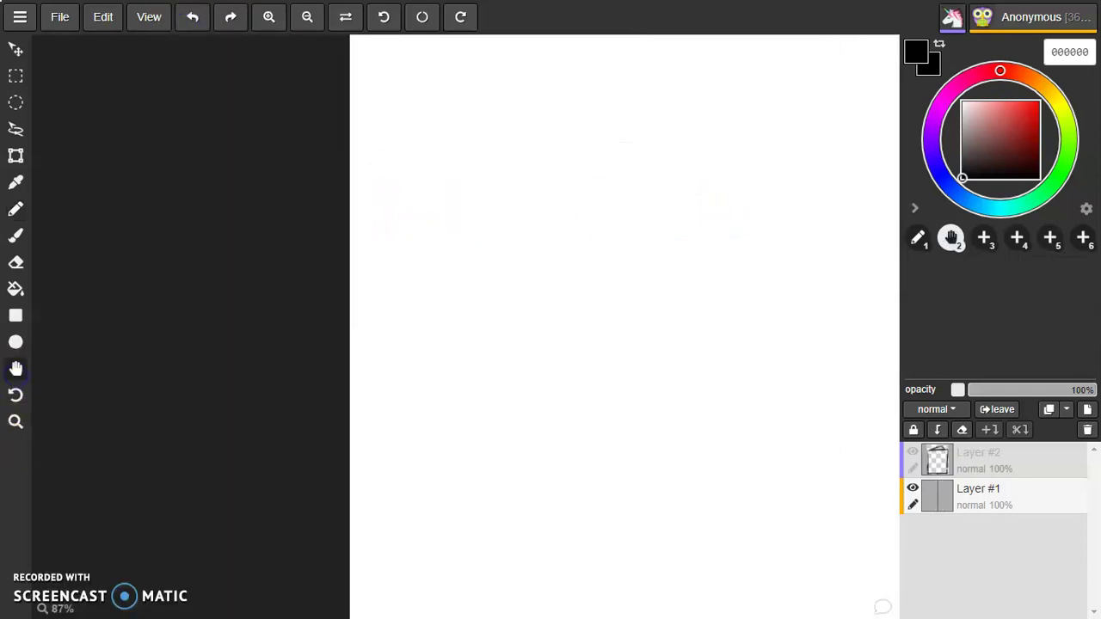
left_click(16, 234)
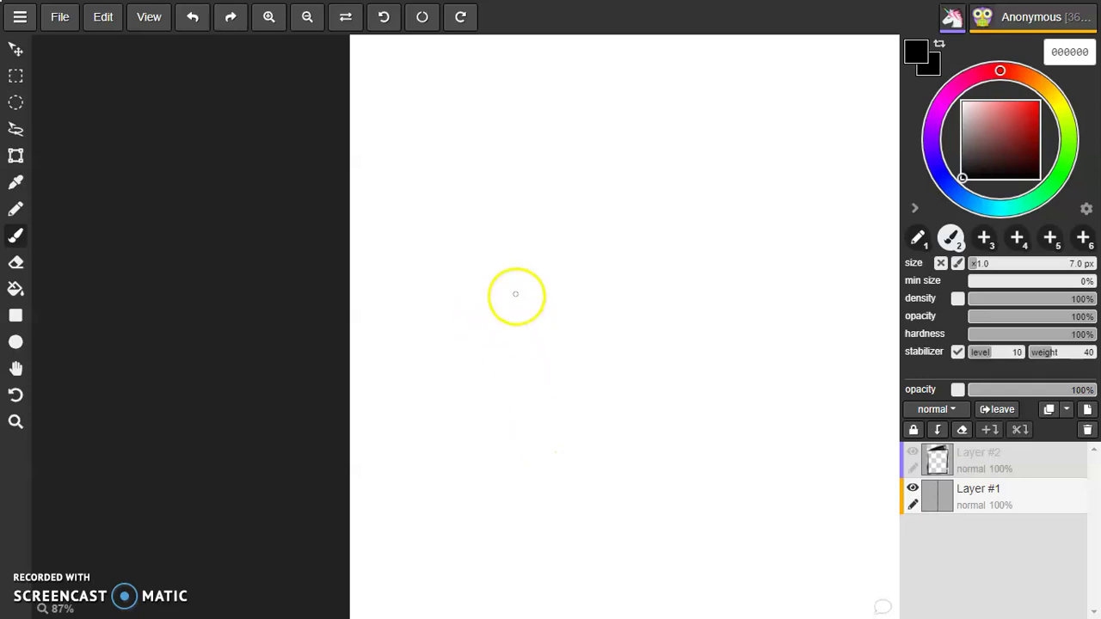
mouse_move(511, 289)
left_mouse_down()
mouse_move(729, 316)
mouse_move(648, 361)
mouse_move(491, 329)
mouse_move(475, 301)
left_mouse_up()
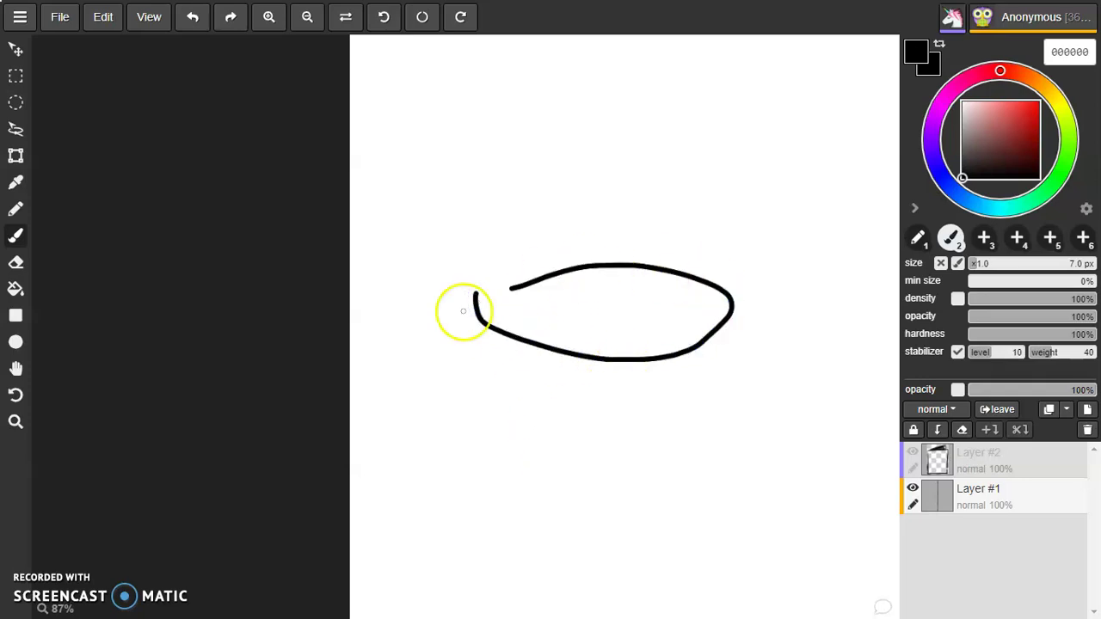
left_click(194, 17)
mouse_move(530, 229)
left_mouse_down()
mouse_move(691, 215)
mouse_move(741, 285)
mouse_move(714, 313)
mouse_move(557, 291)
mouse_move(524, 227)
left_mouse_up()
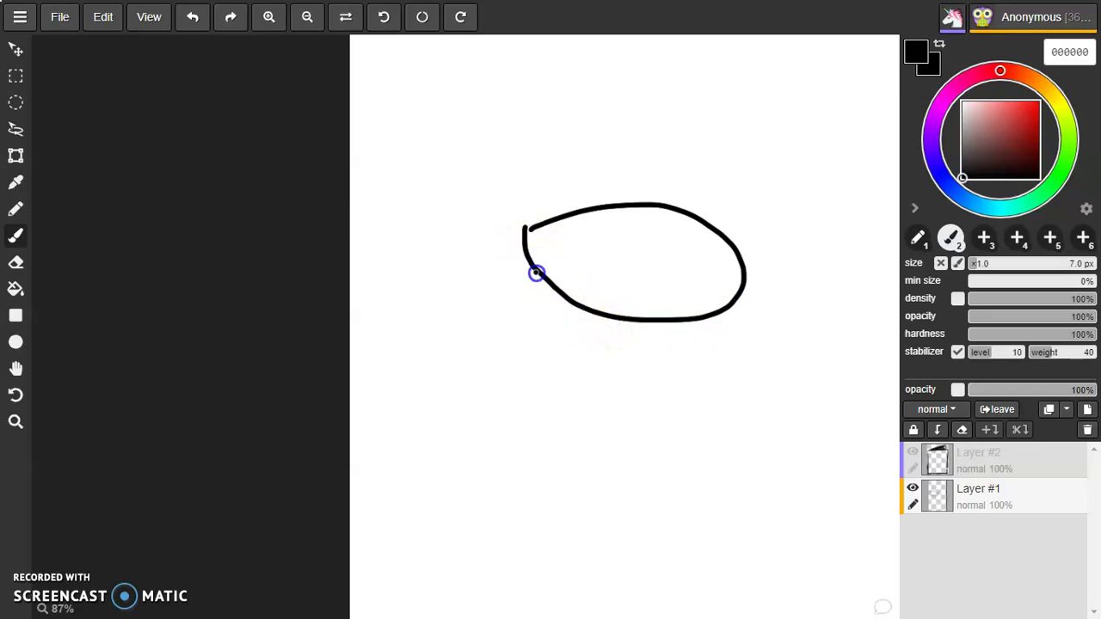
mouse_move(503, 458)
left_mouse_down()
mouse_move(488, 521)
mouse_move(500, 592)
mouse_move(535, 616)
mouse_move(692, 598)
mouse_move(768, 513)
mouse_move(691, 430)
mouse_move(710, 308)
left_mouse_up()
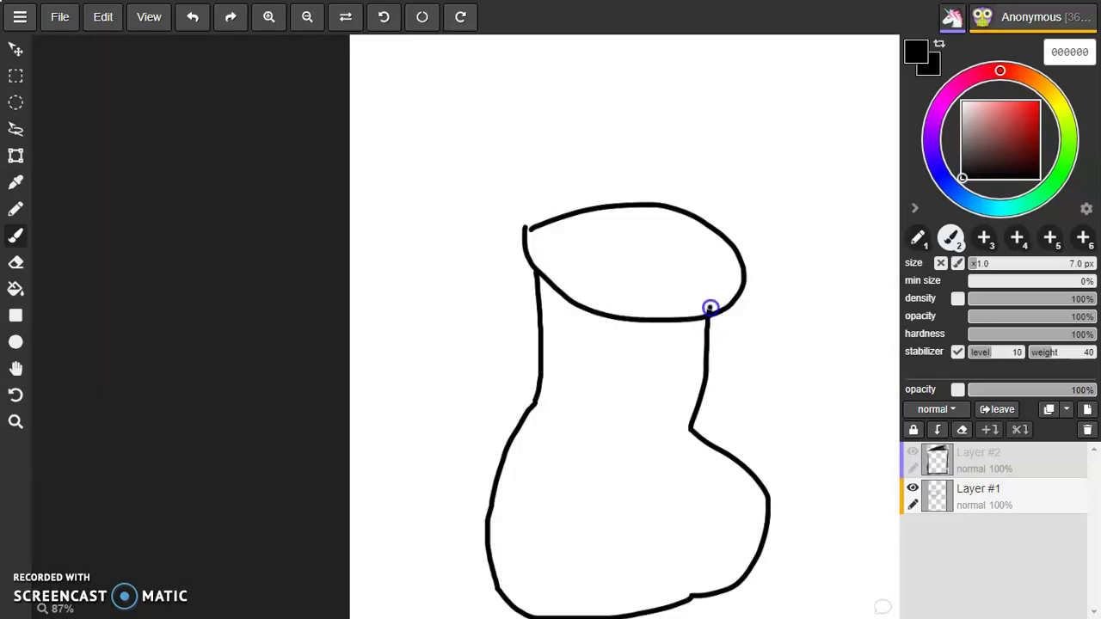
Add two zigzag bands across the vase's body and a large flower with a round centre and stem above the rim.
mouse_move(499, 479)
left_mouse_down()
mouse_move(565, 515)
mouse_move(752, 454)
left_mouse_up()
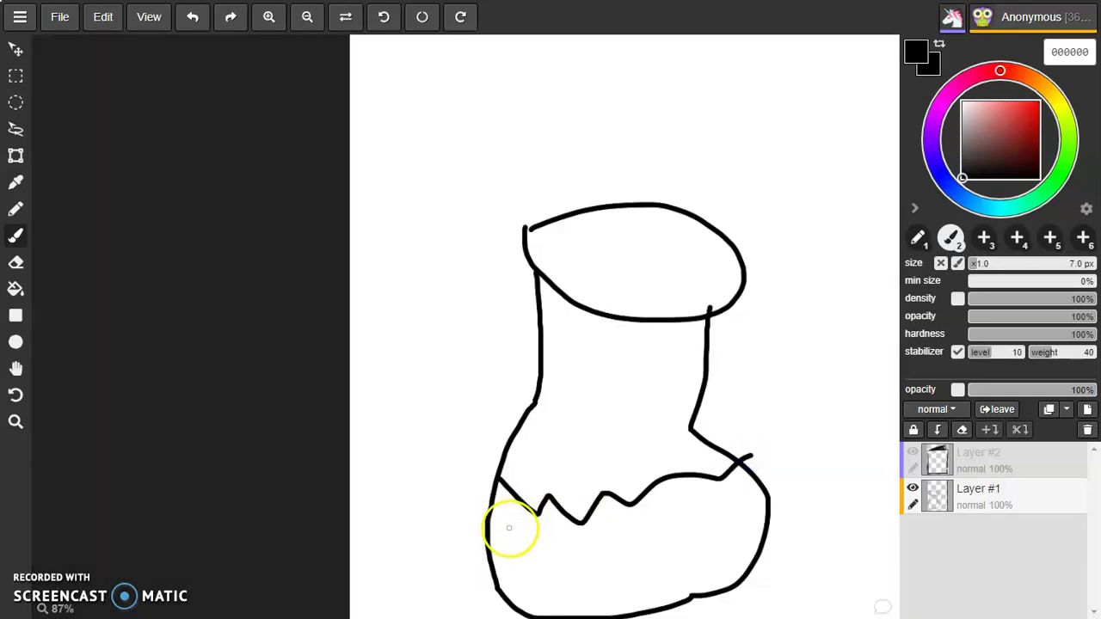
mouse_move(565, 538)
left_mouse_down()
mouse_move(605, 568)
mouse_move(629, 502)
mouse_move(686, 549)
mouse_move(716, 502)
mouse_move(765, 485)
left_mouse_up()
mouse_move(602, 284)
left_mouse_down()
mouse_move(602, 139)
mouse_move(590, 130)
mouse_move(651, 64)
mouse_move(660, 165)
mouse_move(602, 150)
mouse_move(605, 218)
mouse_move(487, 185)
mouse_move(511, 78)
mouse_move(624, 33)
mouse_move(739, 69)
mouse_move(786, 130)
mouse_move(728, 216)
mouse_move(686, 220)
left_mouse_up()
Draw a small round face with dot eyes and a black mouth beside the vase, with a row of dots and overlapping loops around it.
mouse_move(784, 397)
left_mouse_down()
mouse_move(764, 367)
mouse_move(811, 318)
mouse_move(861, 348)
mouse_move(849, 417)
mouse_move(767, 395)
mouse_move(813, 394)
left_mouse_up()
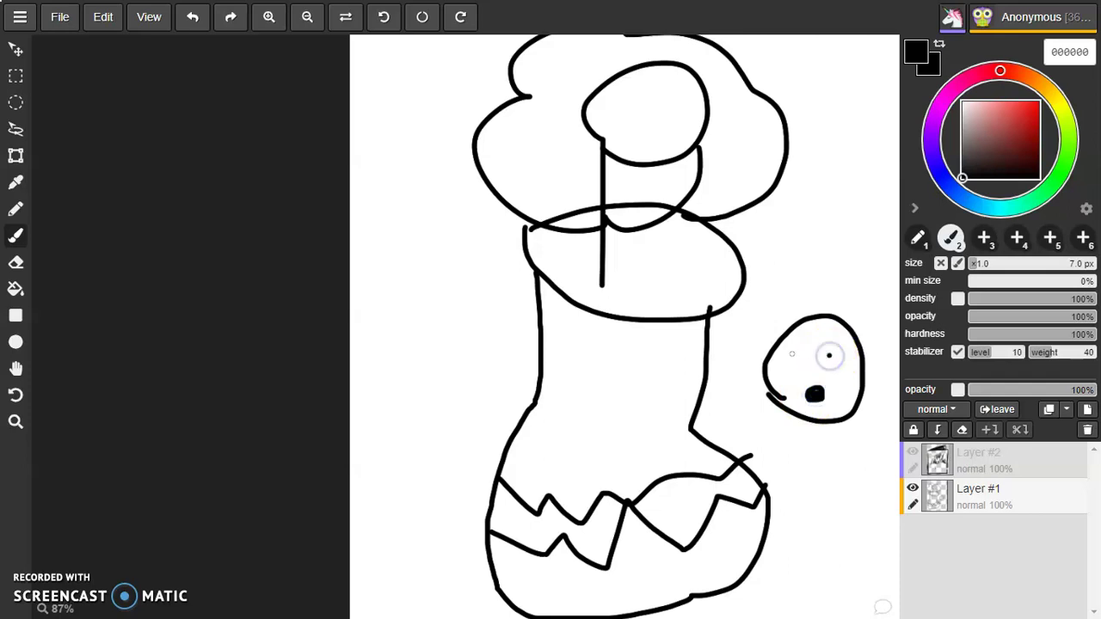
left_click(789, 354)
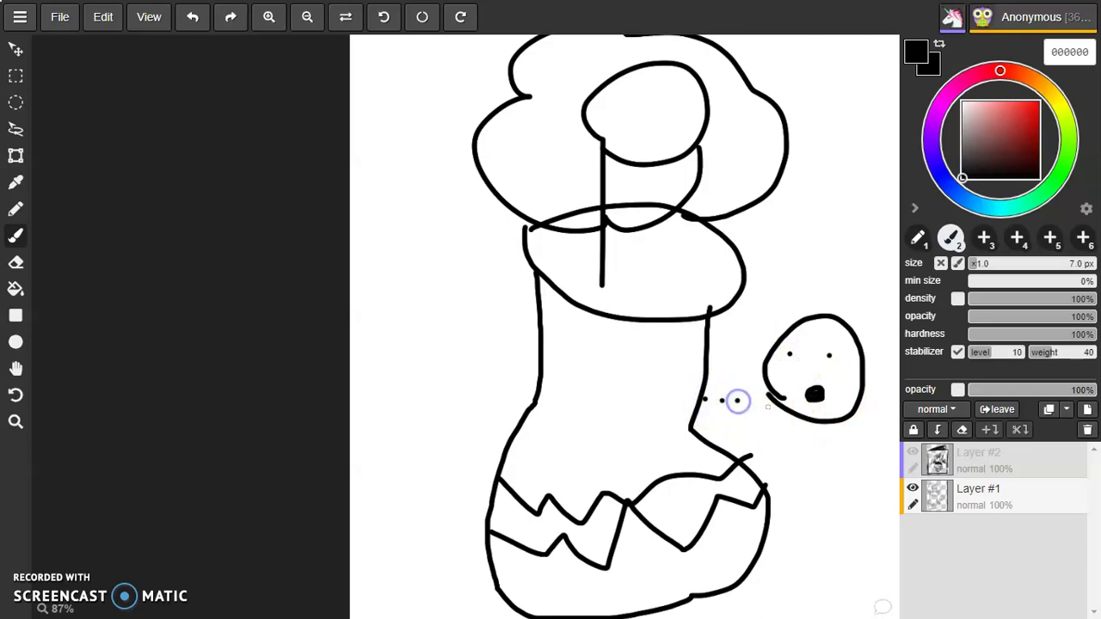
mouse_move(818, 337)
left_mouse_down()
mouse_move(808, 388)
mouse_move(724, 395)
mouse_move(779, 339)
mouse_move(790, 351)
mouse_move(828, 347)
mouse_move(868, 440)
mouse_move(867, 353)
mouse_move(842, 351)
mouse_move(836, 318)
mouse_move(885, 301)
mouse_move(895, 403)
left_mouse_up()
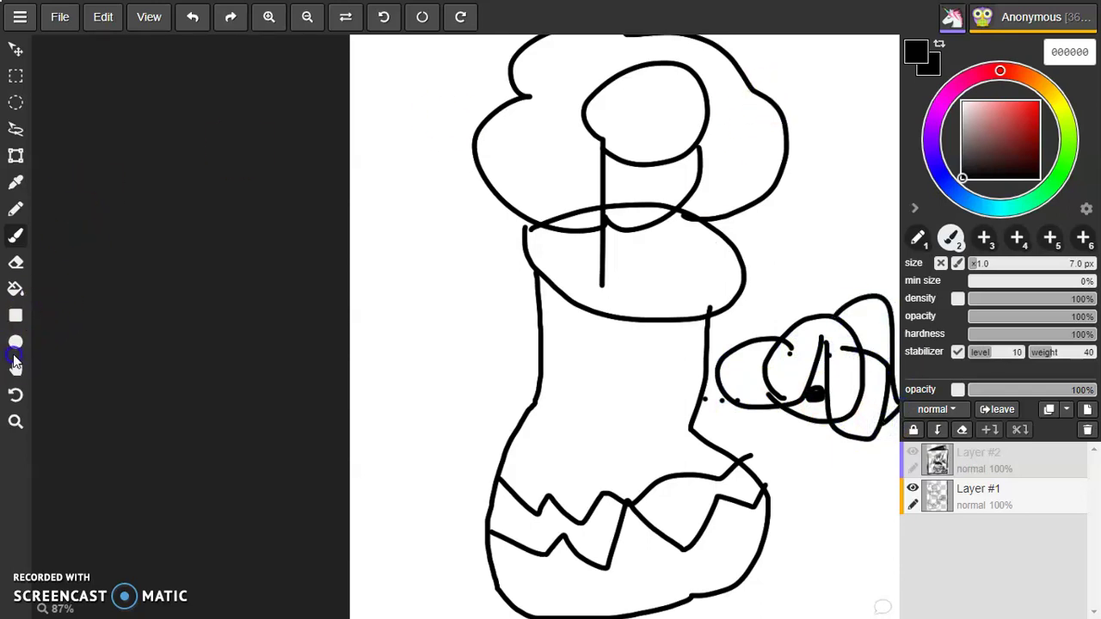
Draw a smiling face with two line eyes and a wide curved mouth beside the greeting card using the 20 px Pencil.
left_click(16, 366)
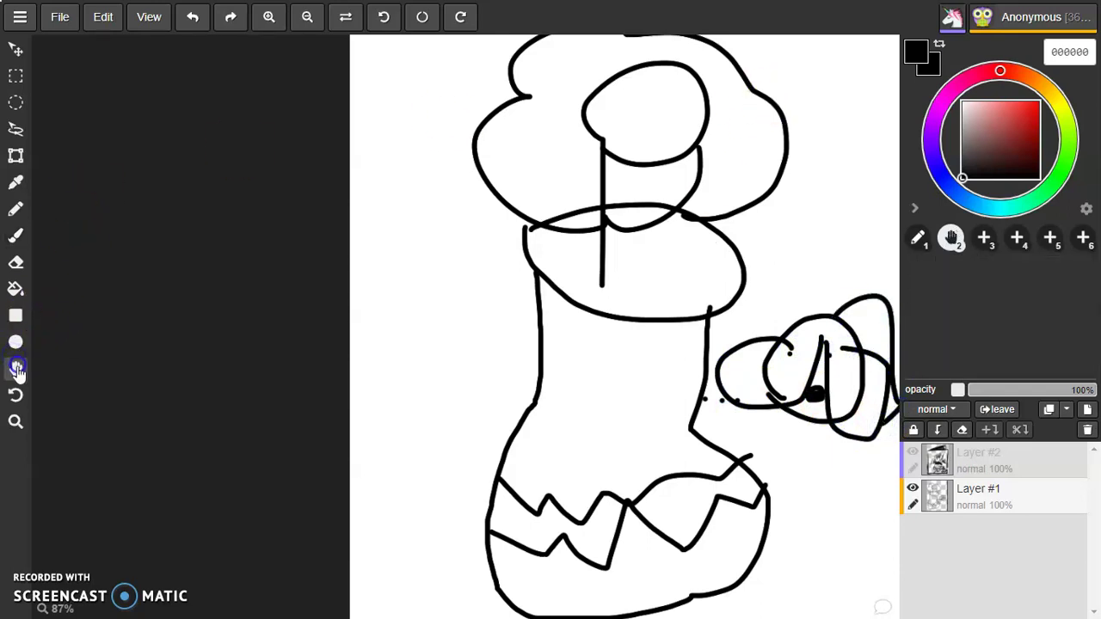
left_click_drag(611, 284, 120, 335)
left_click_drag(680, 261, 435, 278)
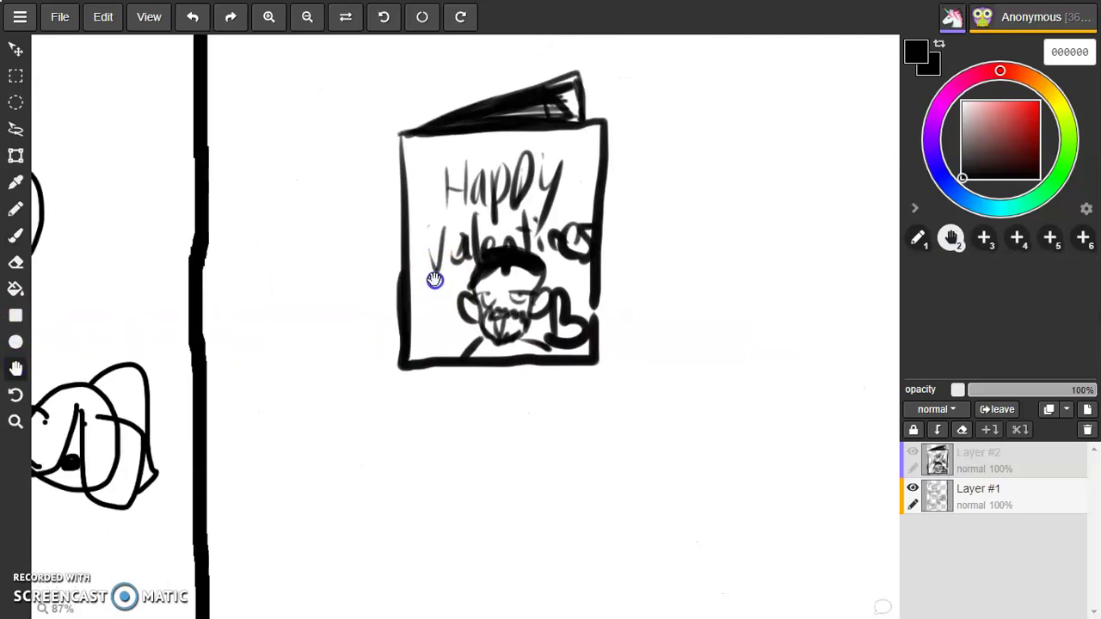
left_click(15, 208)
mouse_move(393, 212)
left_mouse_down()
mouse_move(210, 232)
mouse_move(387, 267)
mouse_move(690, 264)
mouse_move(602, 241)
mouse_move(337, 242)
mouse_move(318, 338)
mouse_move(656, 326)
mouse_move(275, 170)
left_mouse_up()
left_click(191, 17)
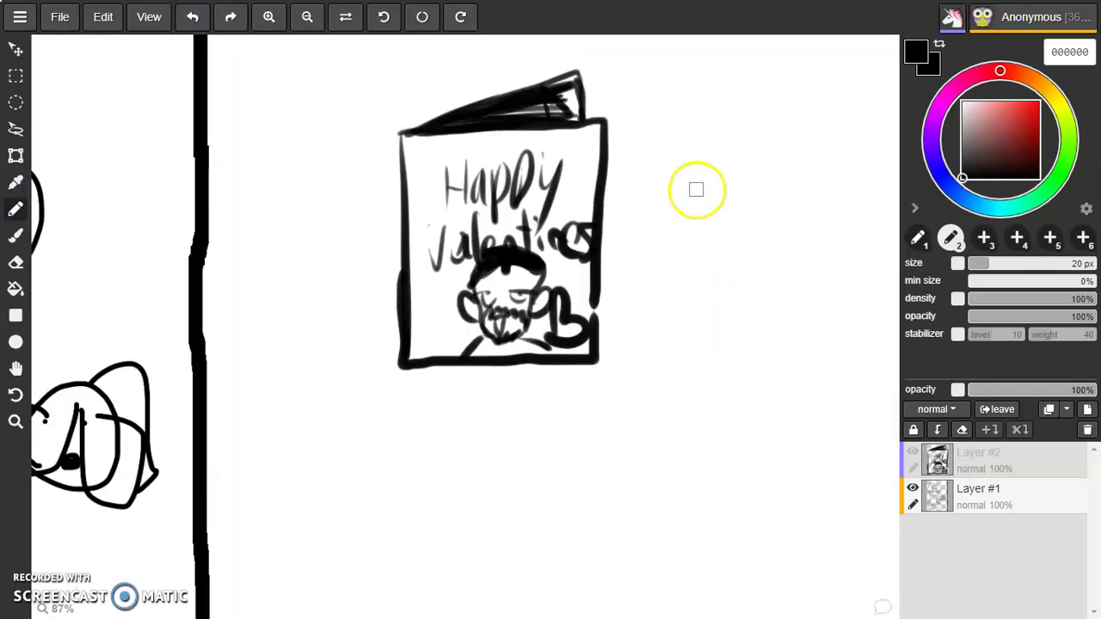
left_click_drag(694, 186, 703, 258)
left_click_drag(733, 183, 750, 277)
mouse_move(658, 258)
left_mouse_down()
mouse_move(740, 354)
mouse_move(811, 306)
mouse_move(821, 234)
left_mouse_up()
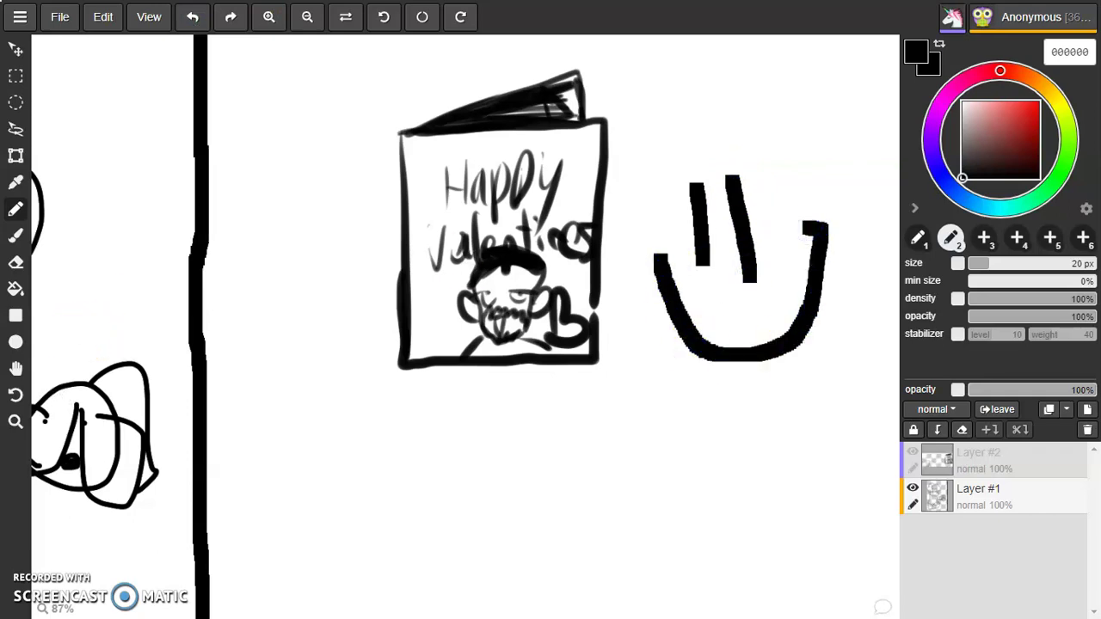
Draw a second face with two line eyes and a slanted mouth below the greeting card, and scribble thickly over the nearby lettering.
left_click(15, 367)
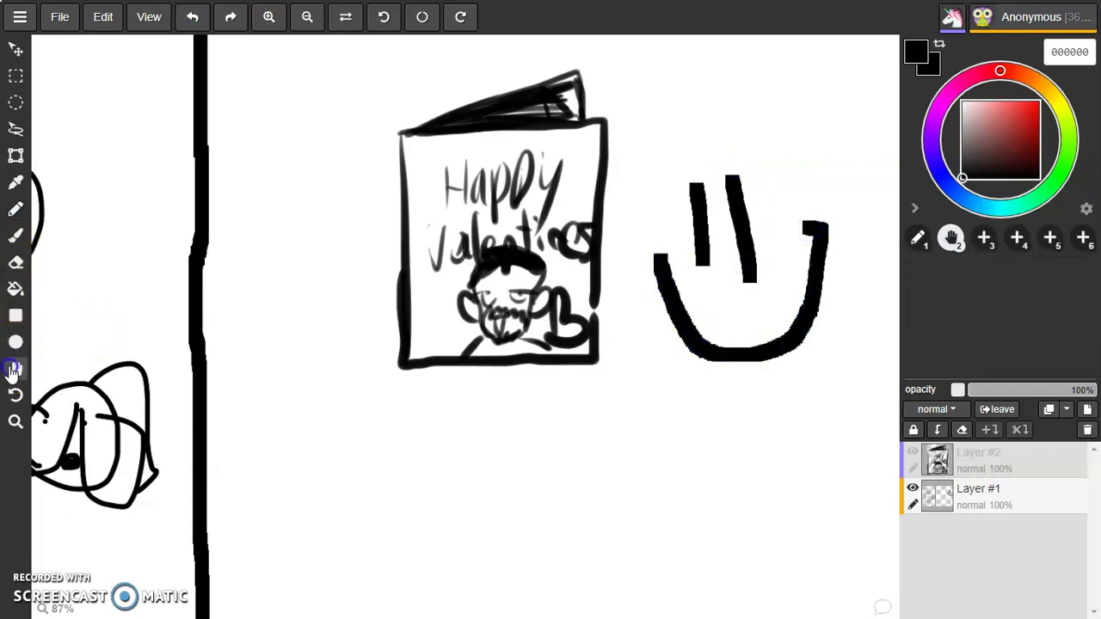
left_click_drag(462, 284, 344, 215)
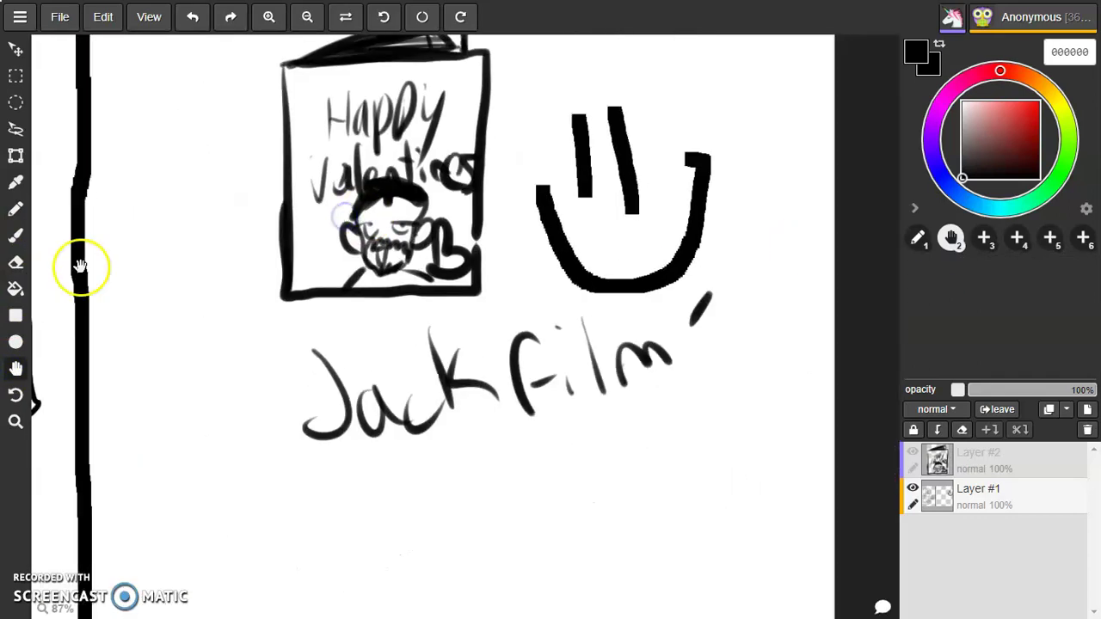
left_click(15, 233)
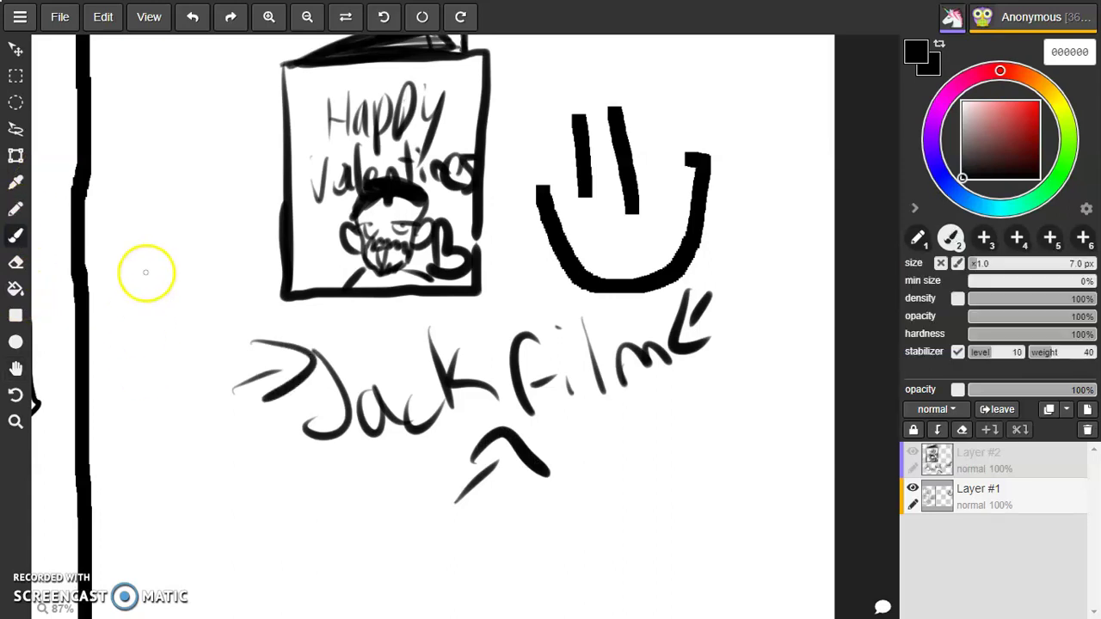
left_click(15, 215)
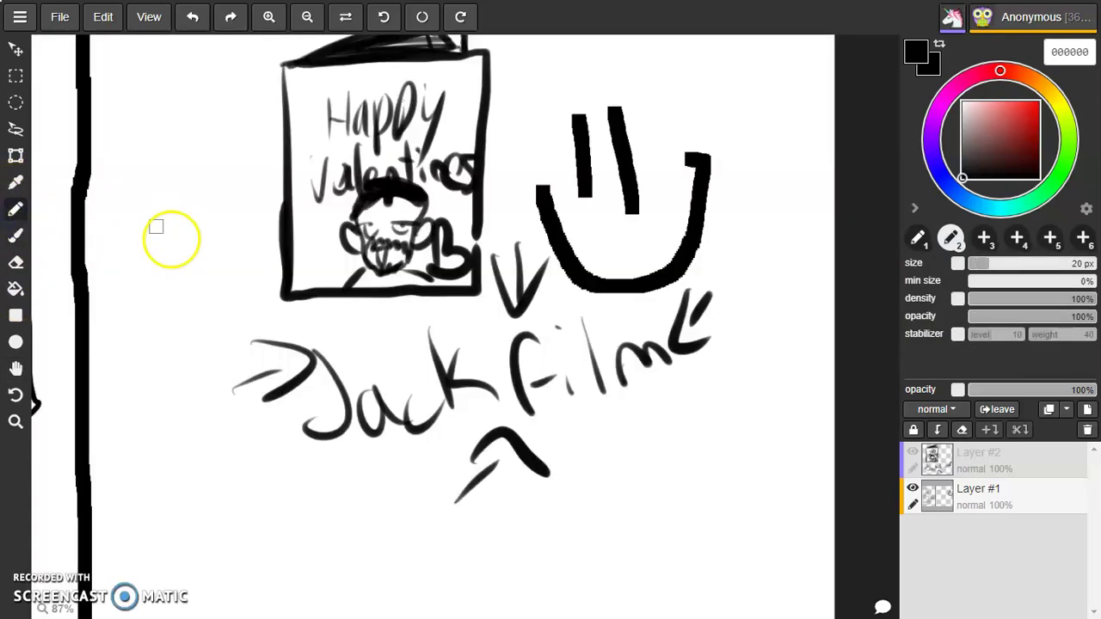
left_click_drag(195, 302, 195, 356)
left_click_drag(229, 297, 229, 370)
mouse_move(170, 411)
left_mouse_down()
mouse_move(276, 379)
mouse_move(434, 441)
mouse_move(615, 342)
mouse_move(329, 314)
mouse_move(246, 344)
mouse_move(535, 313)
mouse_move(700, 439)
mouse_move(715, 407)
mouse_move(362, 308)
mouse_move(591, 409)
mouse_move(558, 390)
mouse_move(664, 369)
mouse_move(758, 412)
left_mouse_up()
Undo the thick scribbles covering the lettering and arrows below the greeting card.
left_click(103, 22)
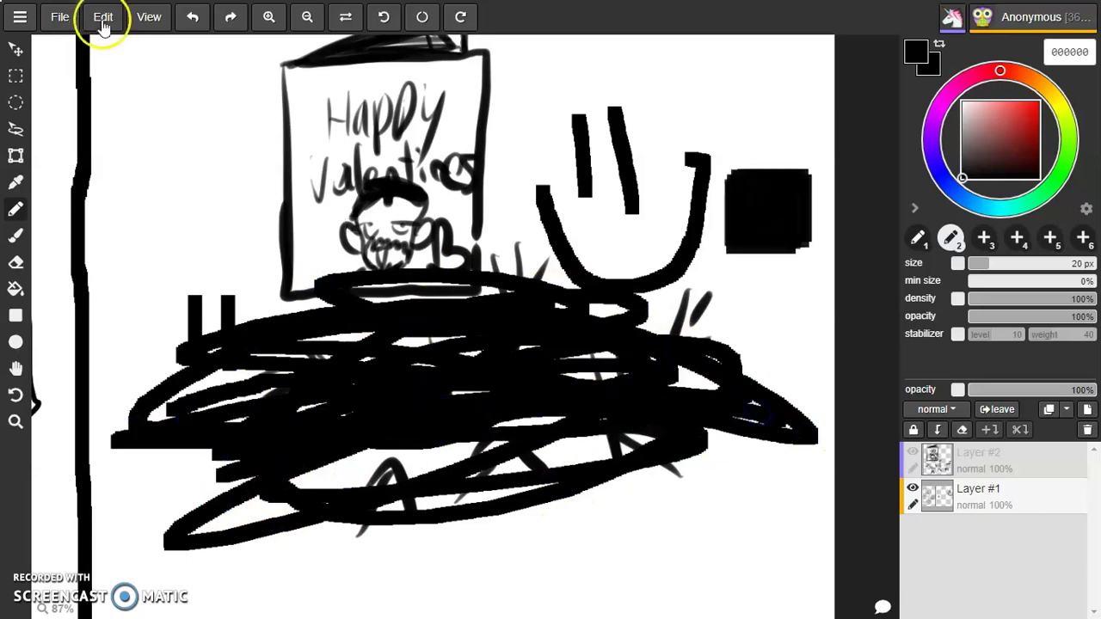
left_click(187, 24)
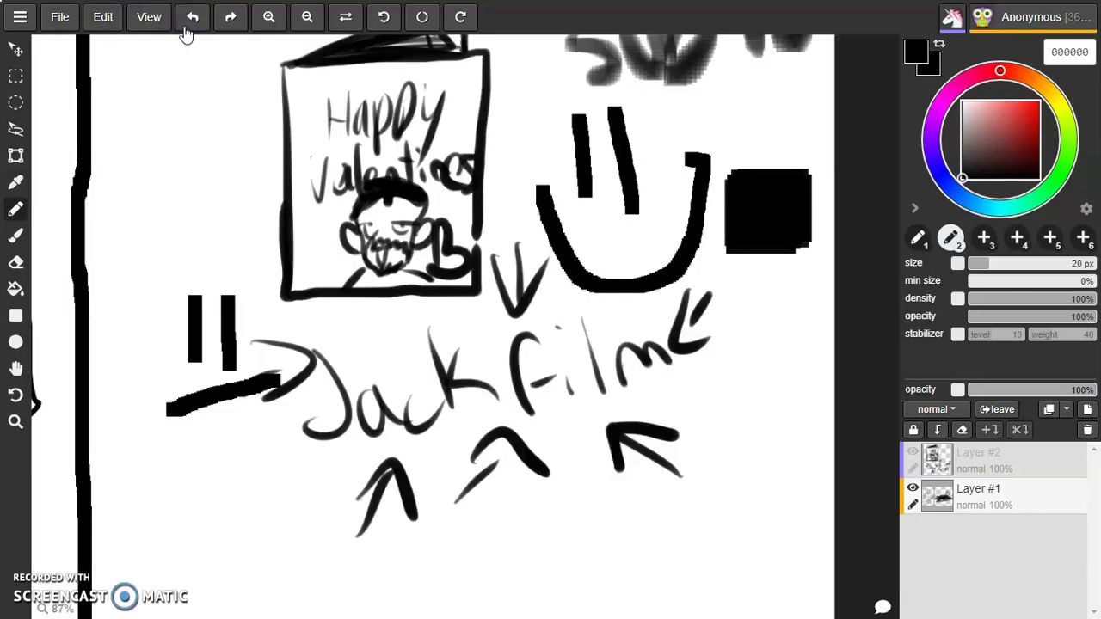
left_click(189, 24)
left_click(695, 189)
left_click_drag(695, 189, 688, 192)
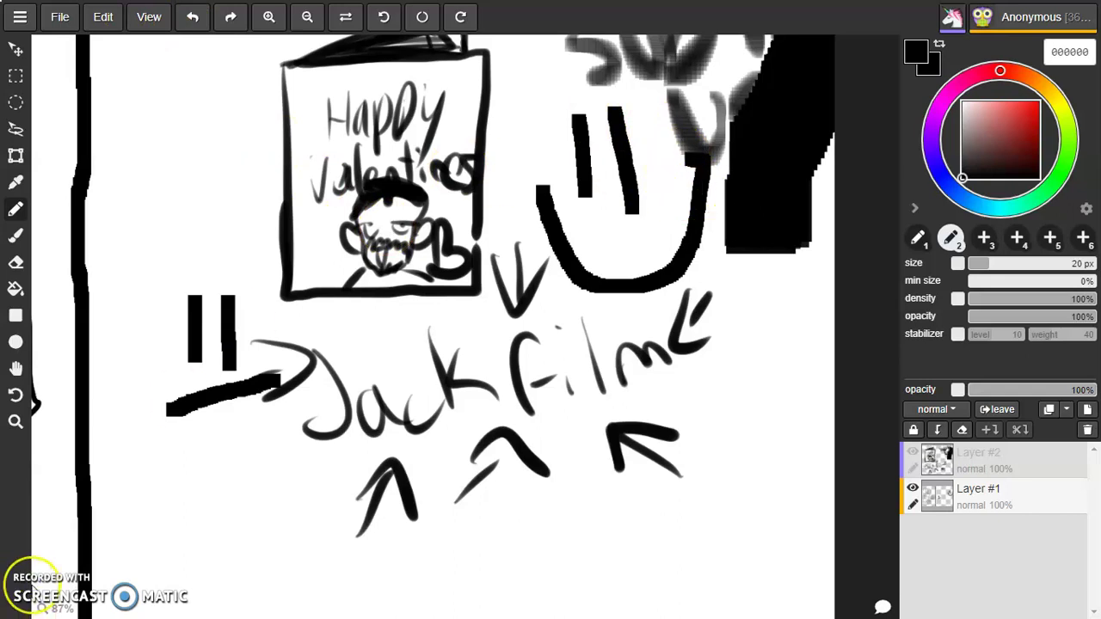